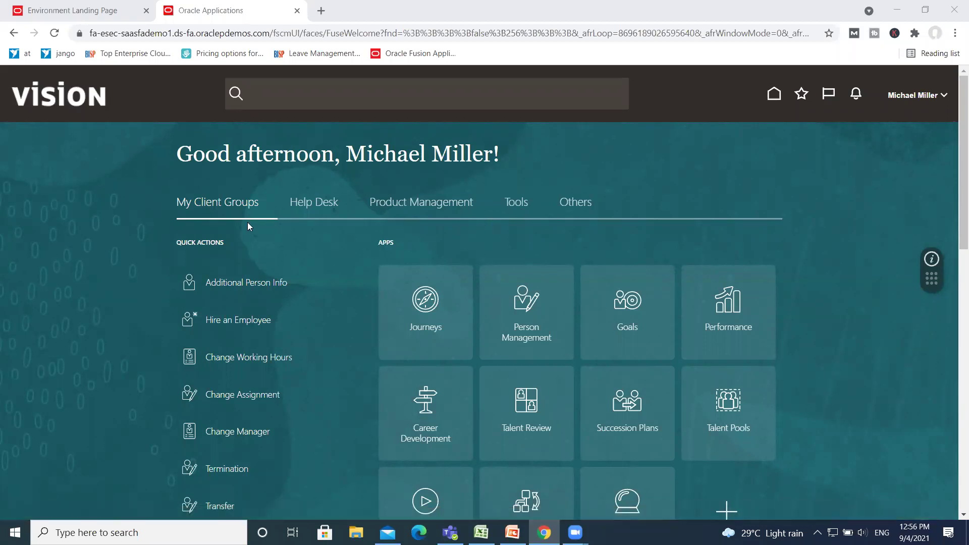
Open Manage Organization Trees from the Workforce Structures quick actions of My Client Groups.
scroll(244, 225, "down", 5)
left_click(207, 339)
scroll(337, 333, "down", 3)
scroll(340, 332, "down", 14)
scroll(339, 331, "down", 7)
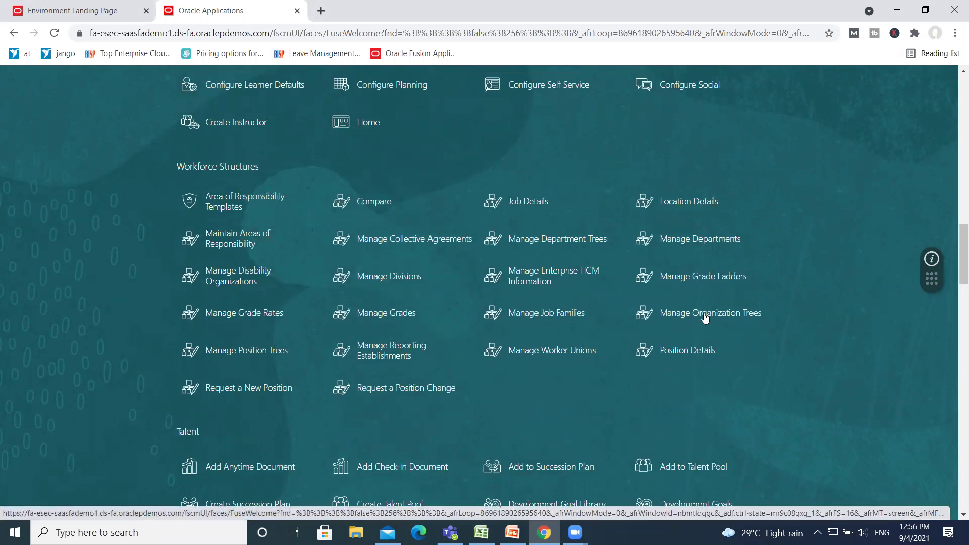
left_click(706, 318)
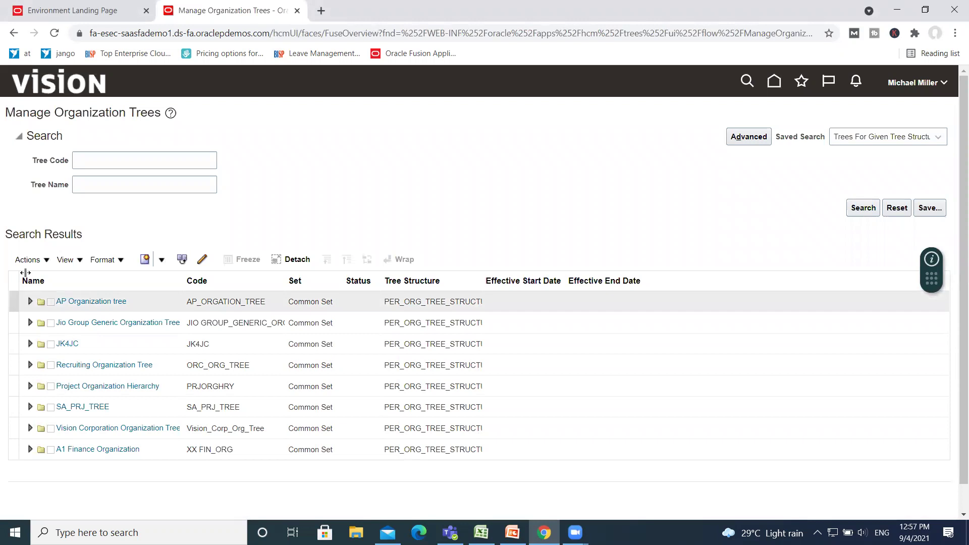
Create and submit the organization tree Houston Food with code HOUSTON_ORG, description Houston Food Organization and icon image folderopen_ena.png.
left_click(29, 260)
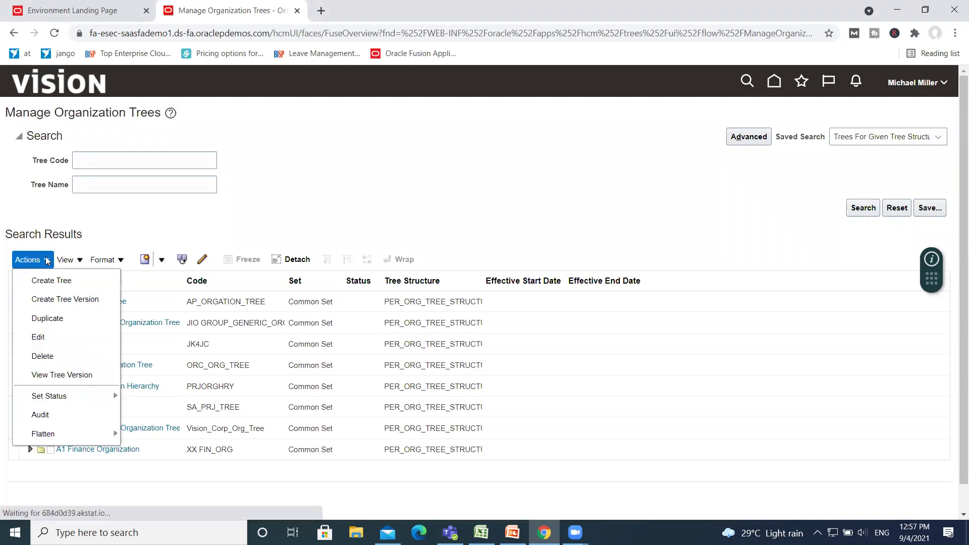
left_click(42, 284)
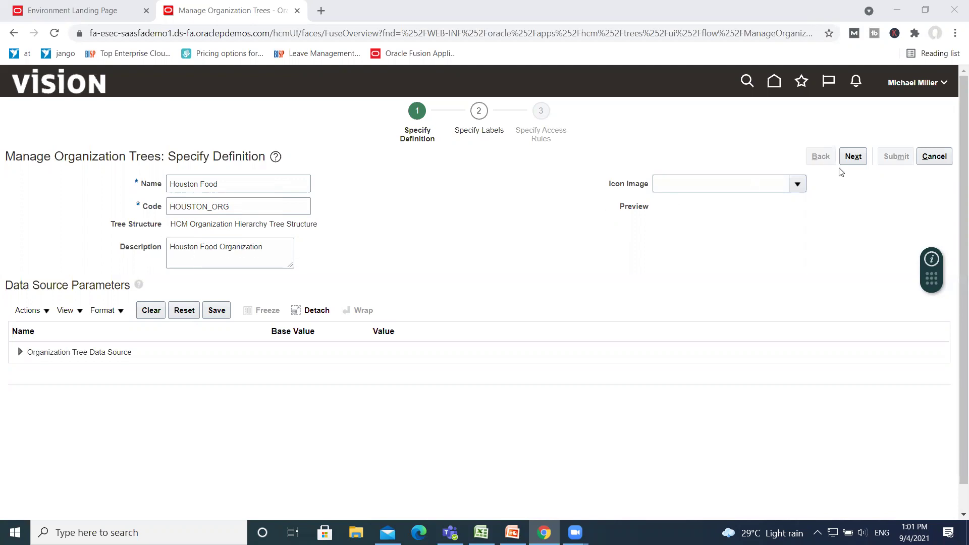
left_click(801, 186)
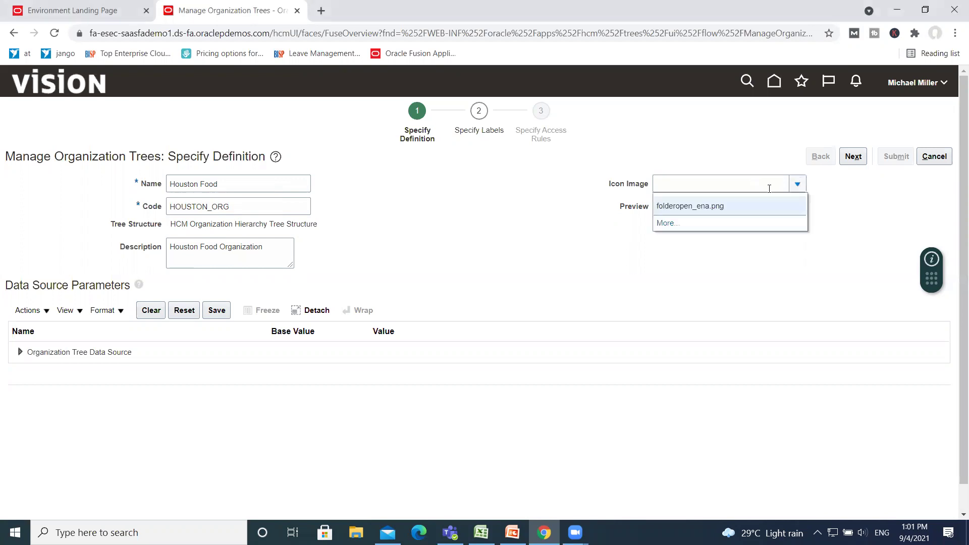
left_click(729, 203)
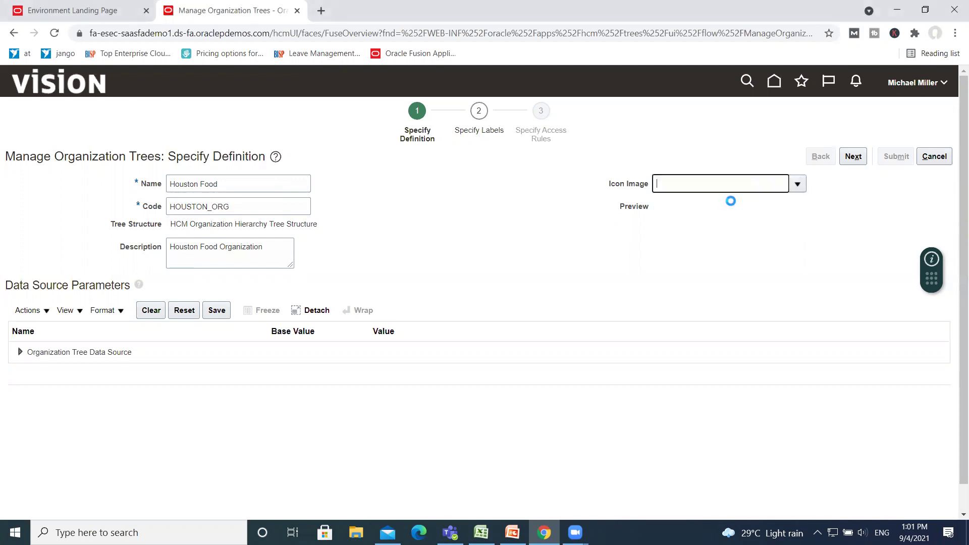
left_click(855, 159)
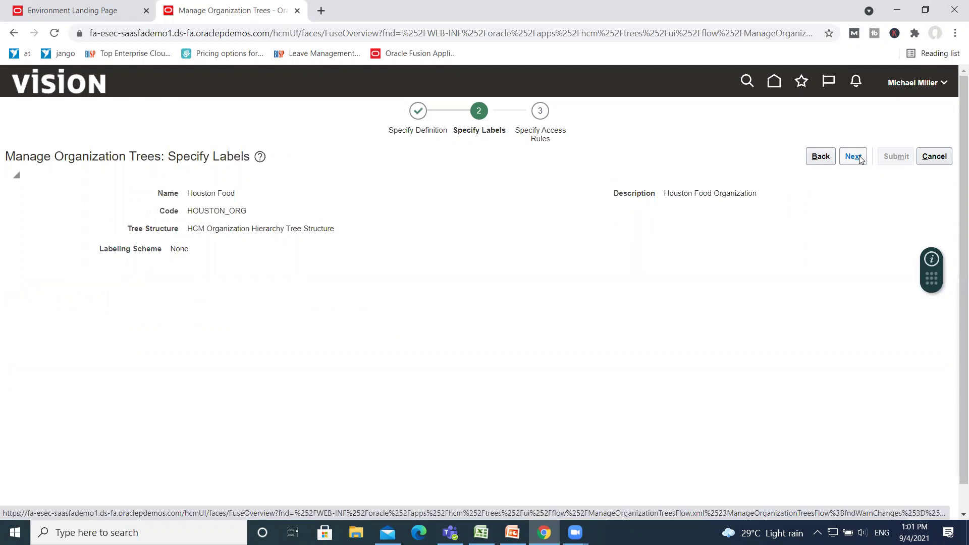
left_click(854, 157)
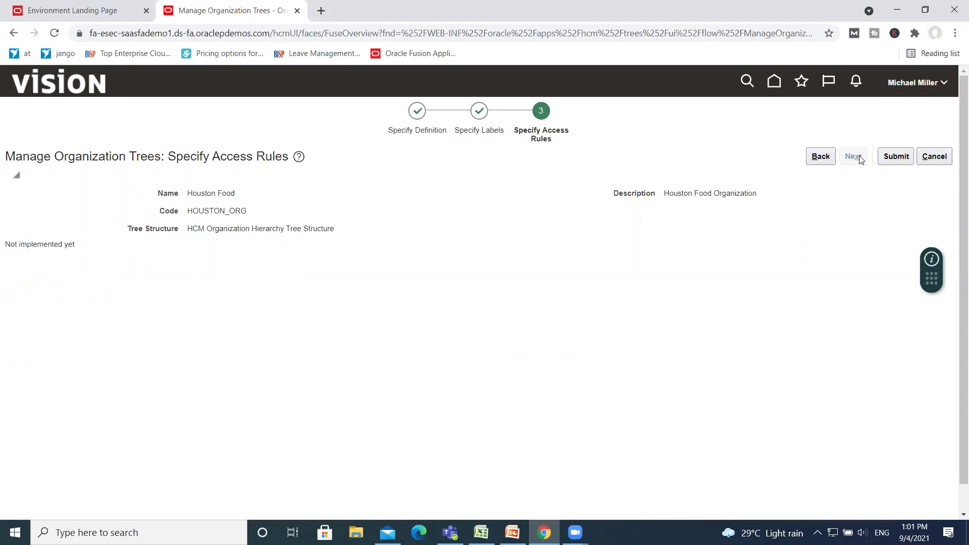
left_click(891, 156)
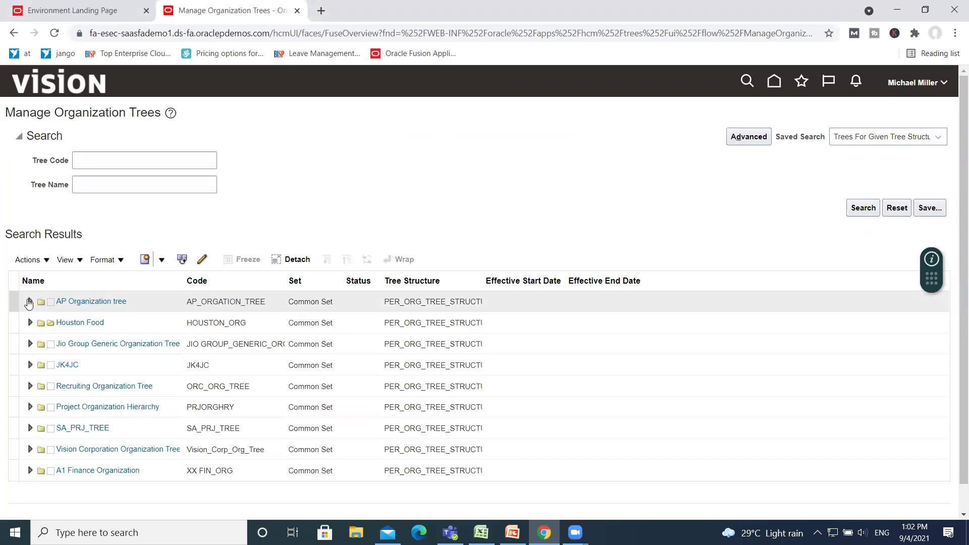
left_click(29, 303)
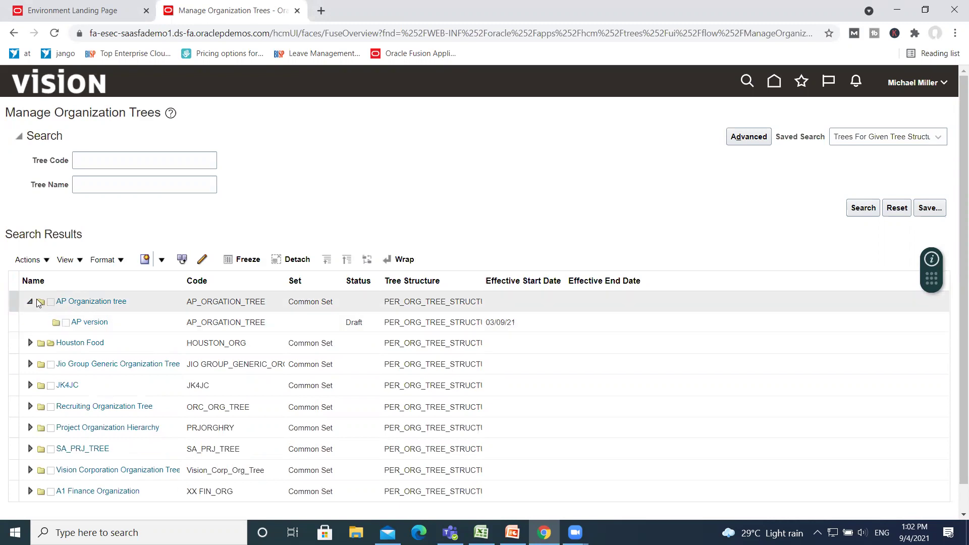
left_click(18, 297)
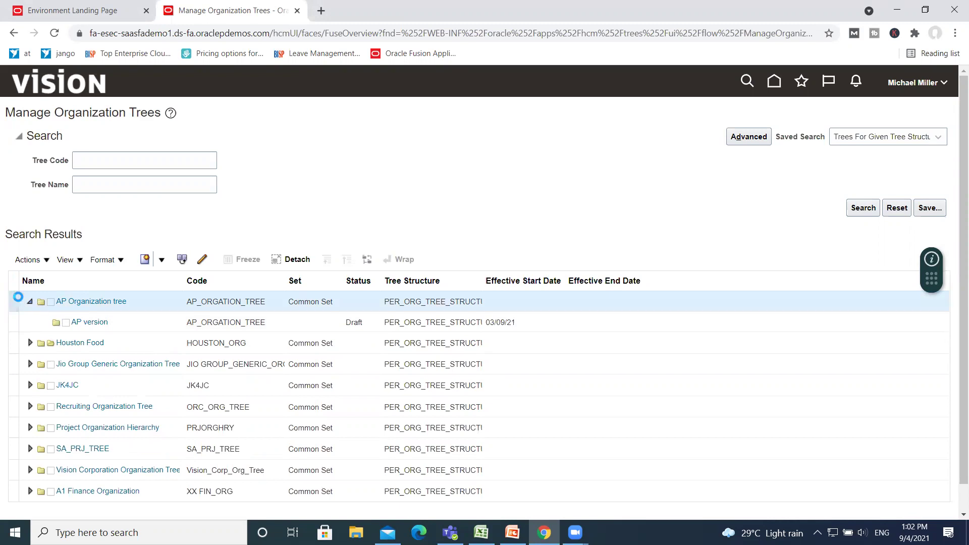
left_click(161, 261)
left_click(189, 281)
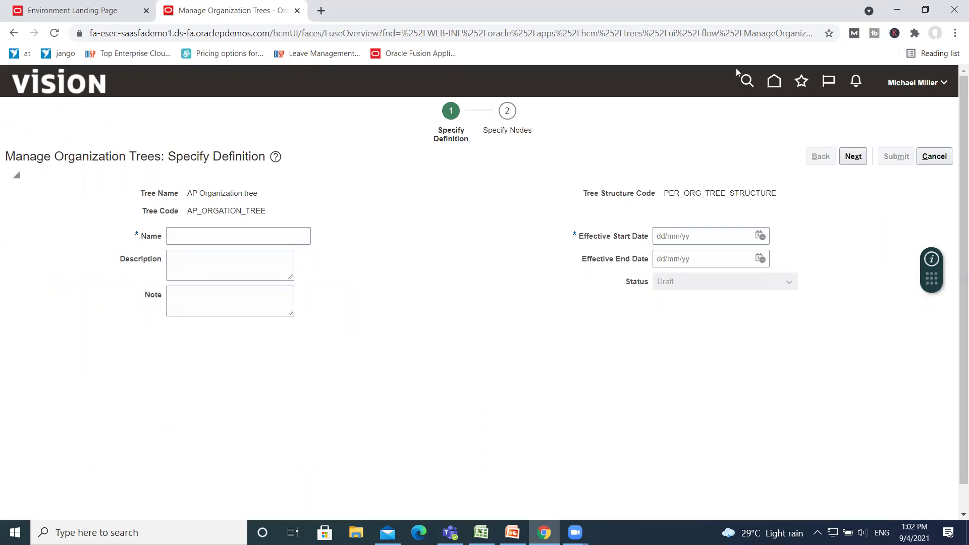
left_click(935, 157)
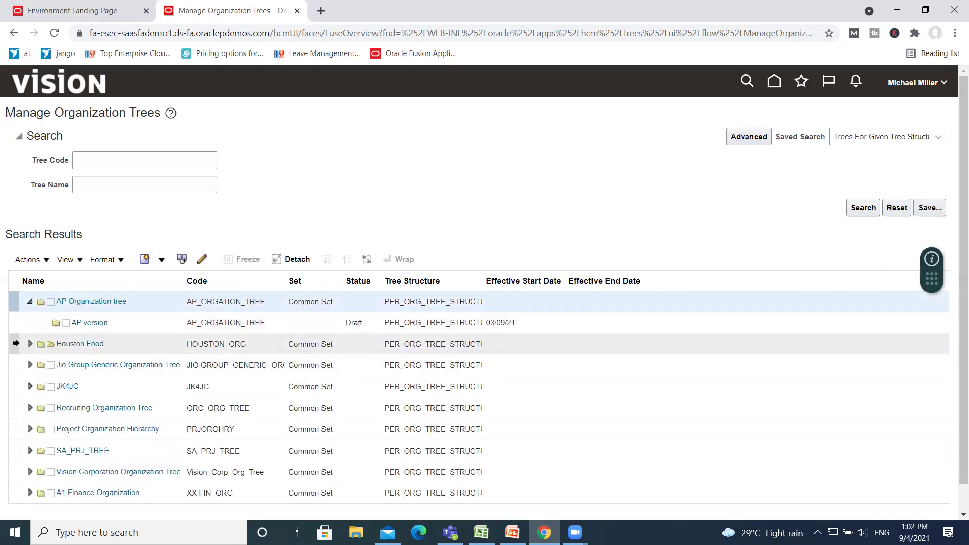
Start a new tree version for Houston Food, named Houston V1 with the description Houston Version First.
left_click(16, 343)
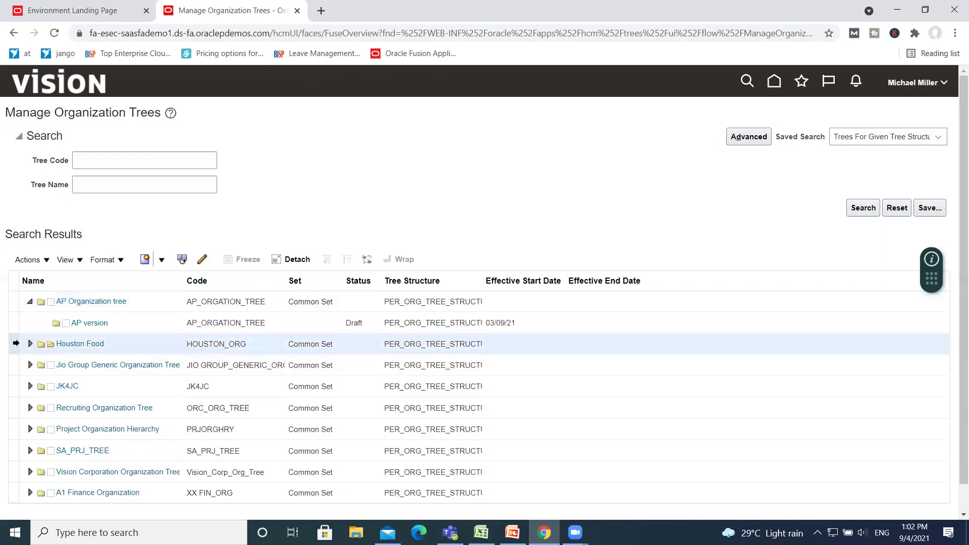
left_click(161, 260)
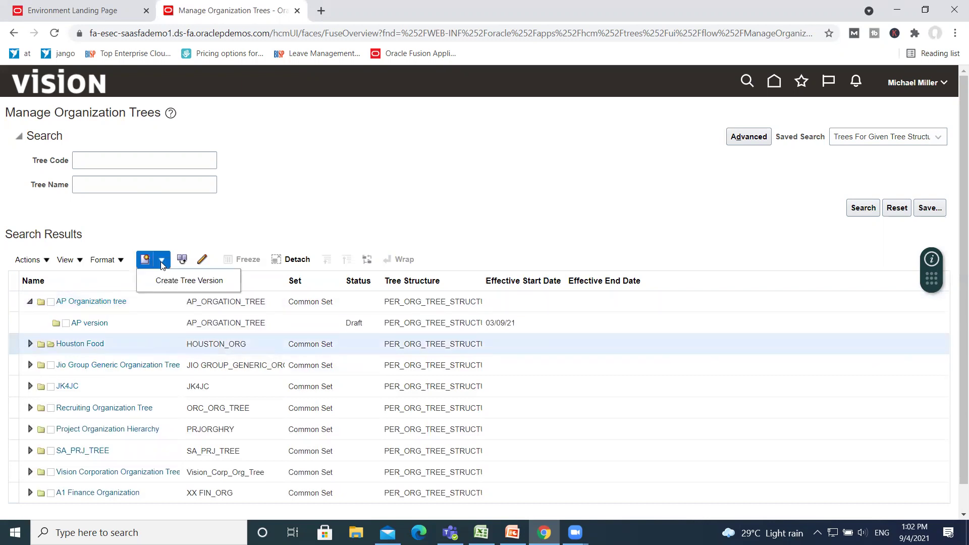
left_click(164, 284)
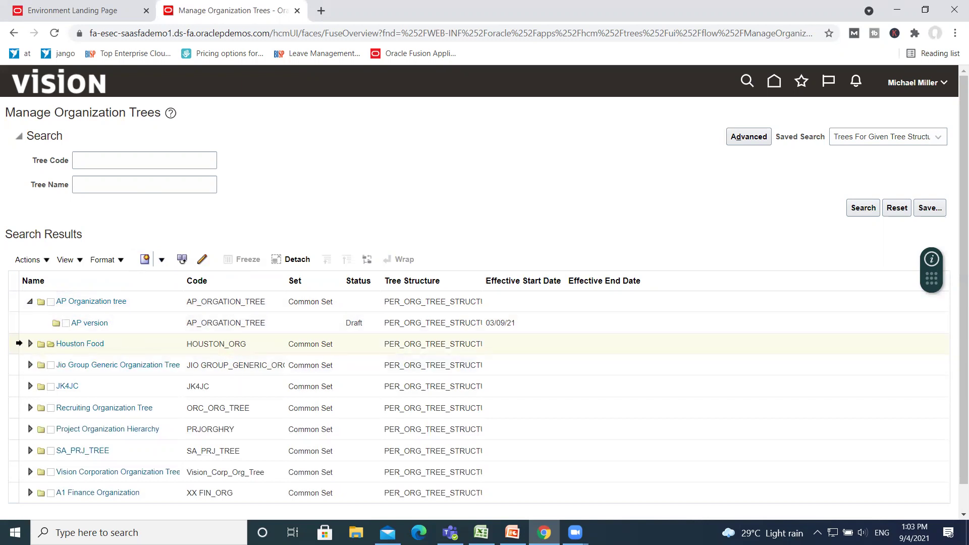
left_click(23, 346)
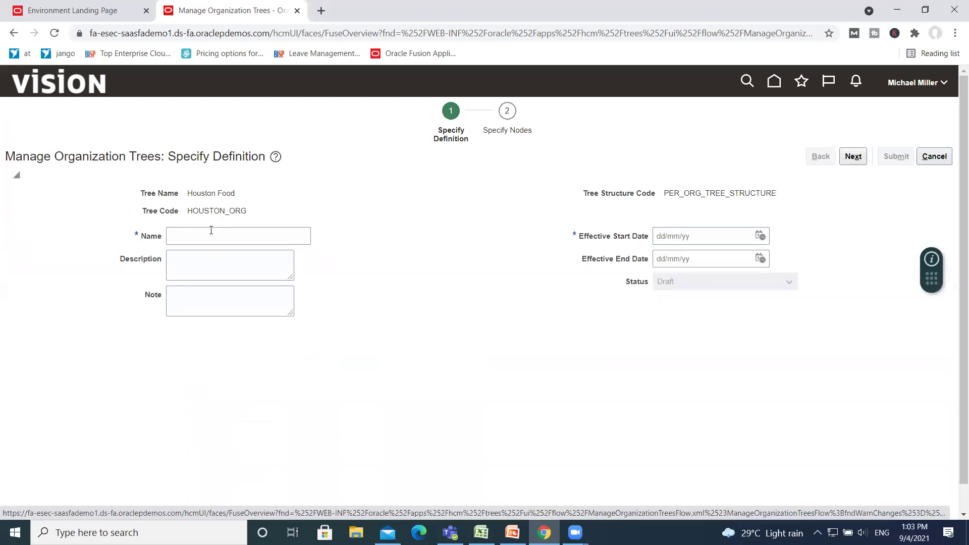
left_click(188, 234)
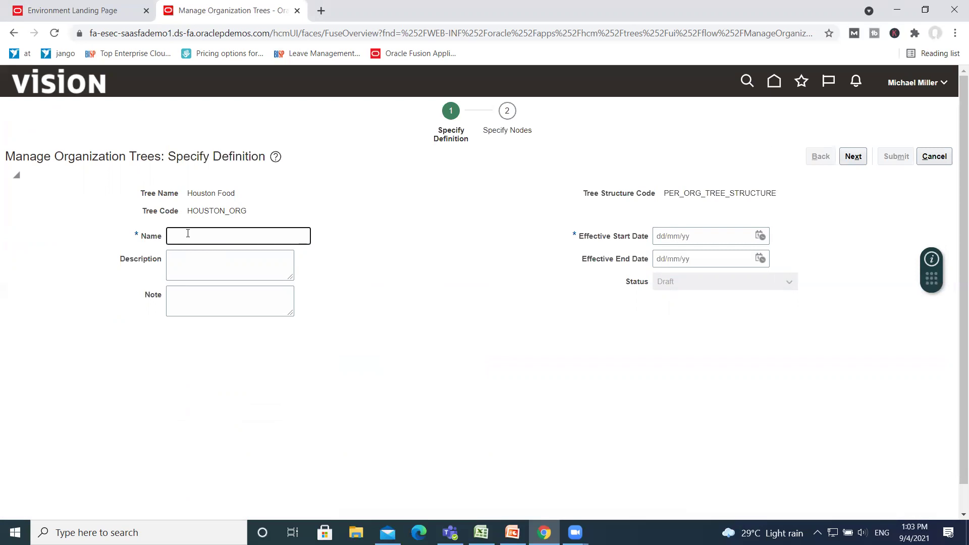
type("Hous")
type("ton ")
type("VI")
key("BackSpace")
type("1")
left_click(195, 261)
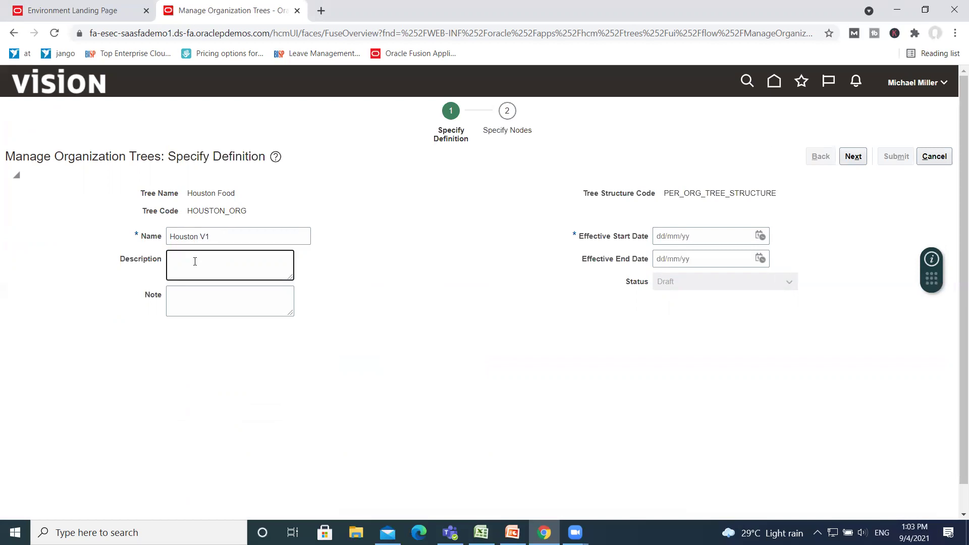
type("Houston Version First")
Set the version's effective start date to 06/09/21 and proceed to specifying its nodes.
left_click(760, 237)
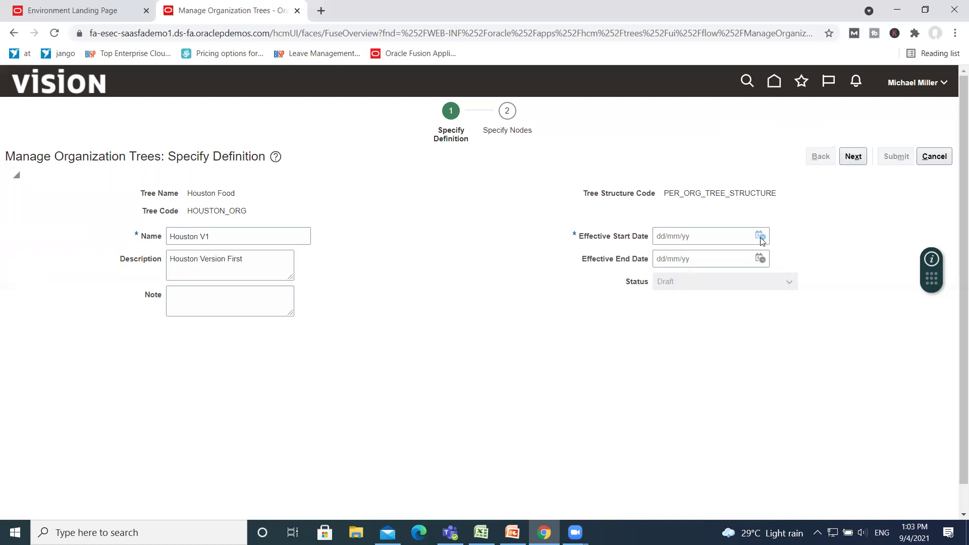
left_click(798, 314)
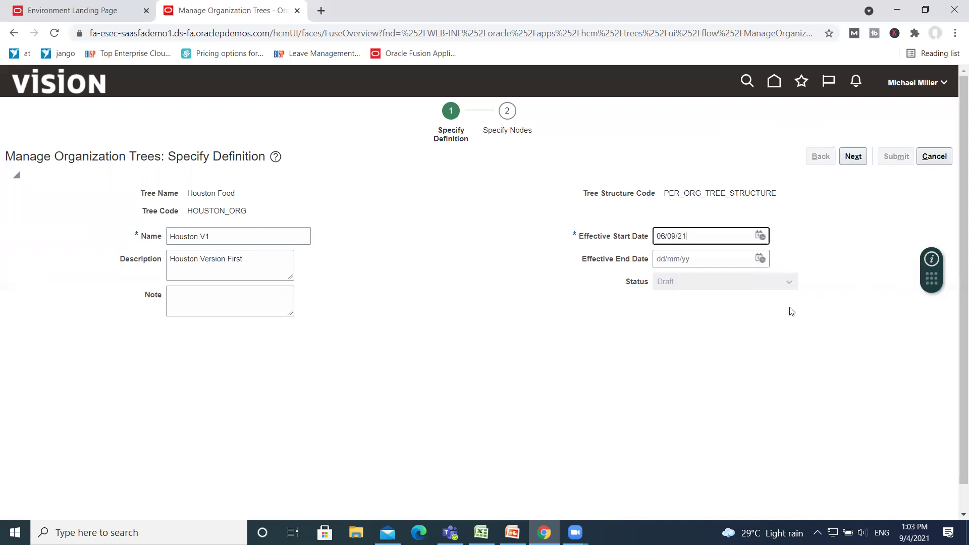
left_click(853, 156)
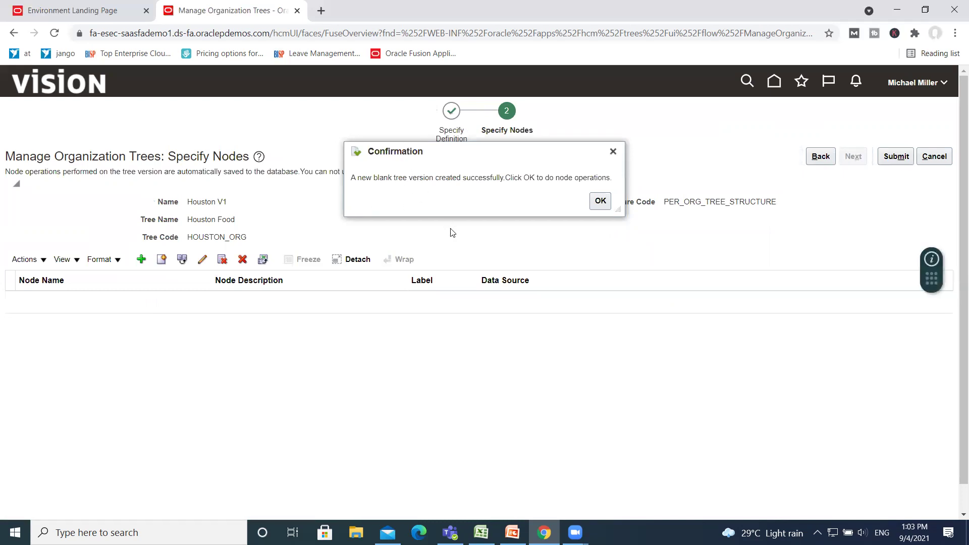
left_click(600, 200)
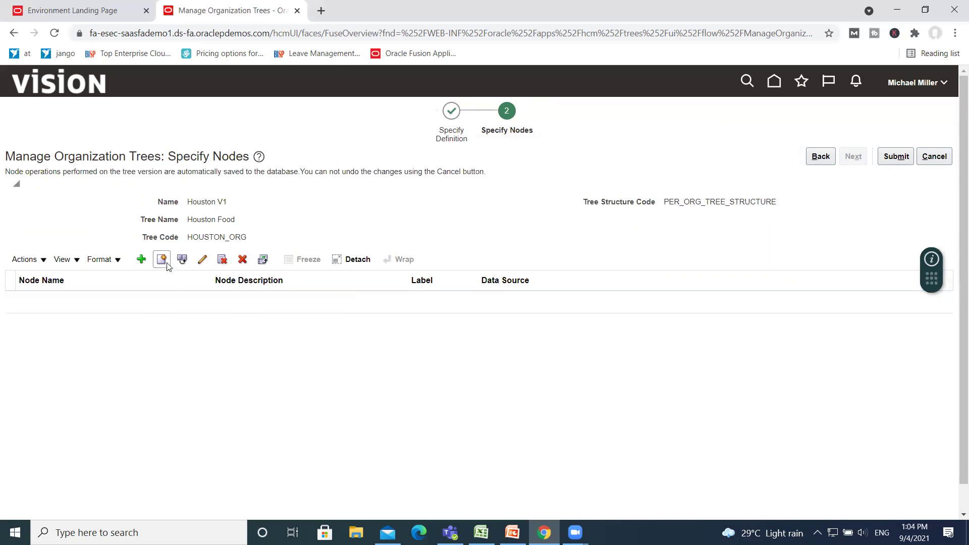
Add the Enterprise-classified organization ADHANI Implementation Project as the specific-value top node of Houston V1.
left_click(141, 261)
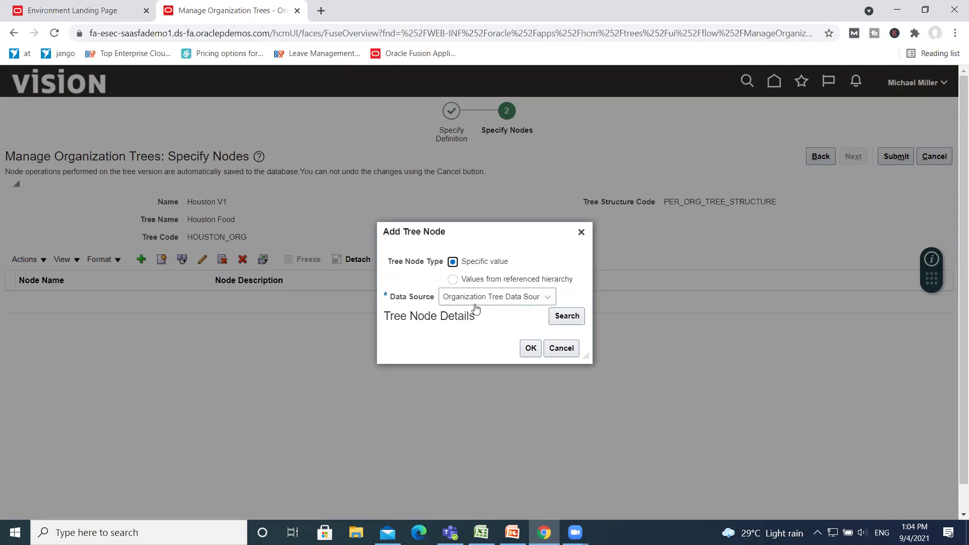
left_click(452, 279)
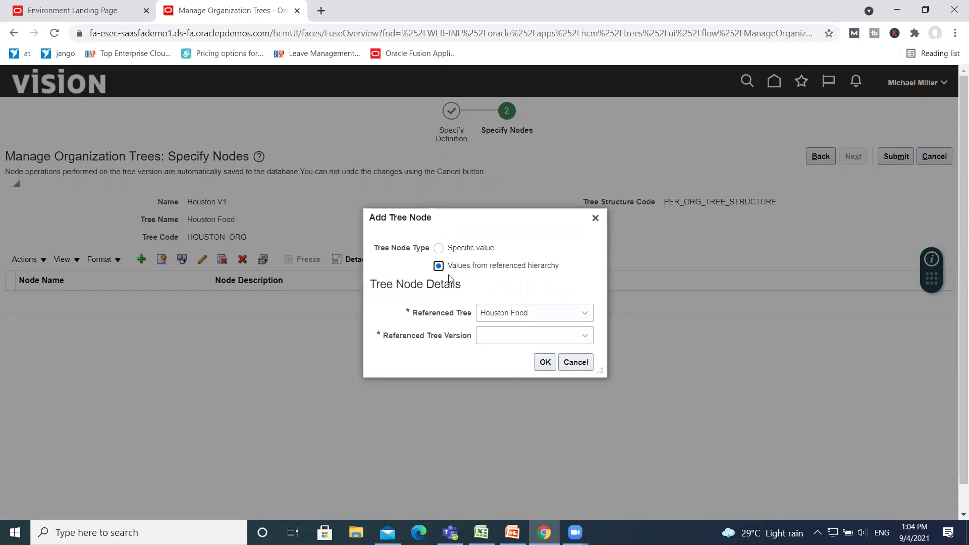
left_click(444, 249)
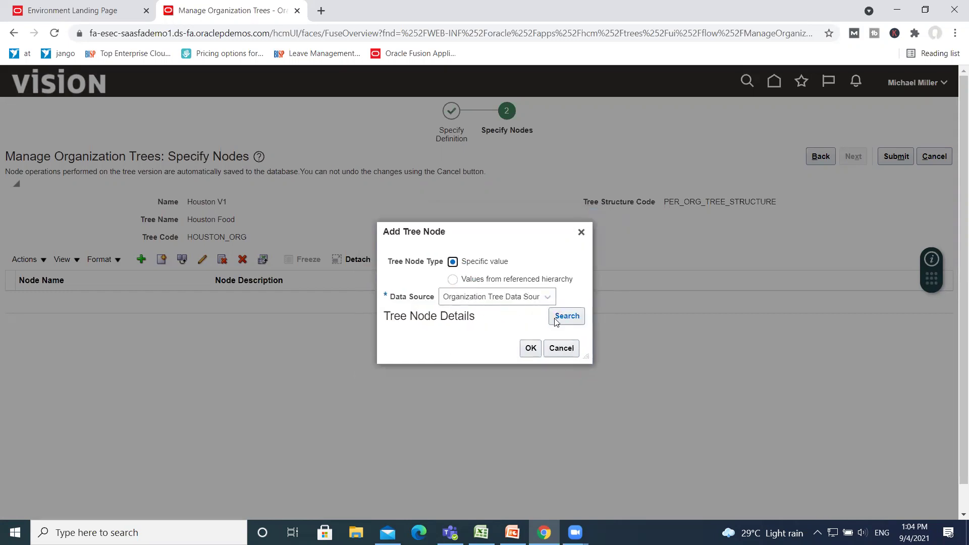
left_click(556, 318)
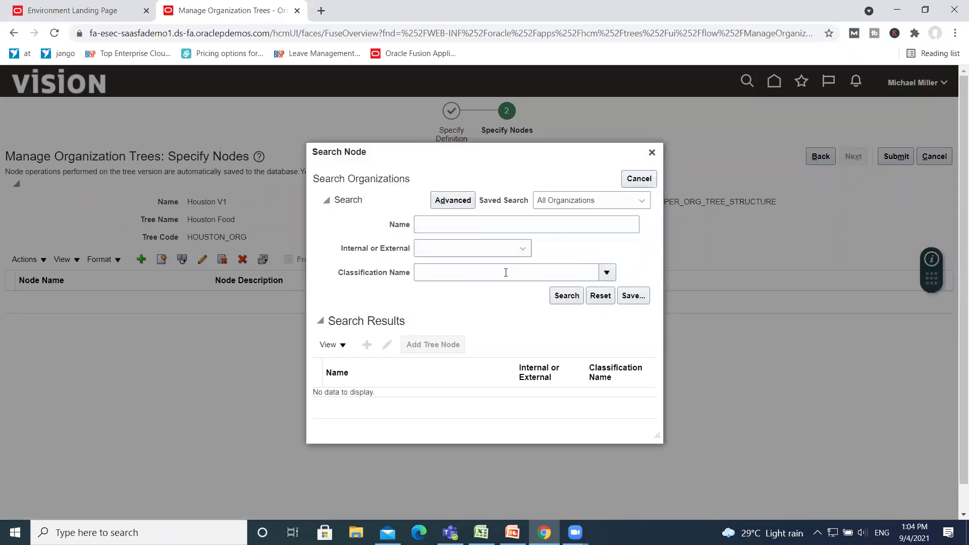
left_click(607, 273)
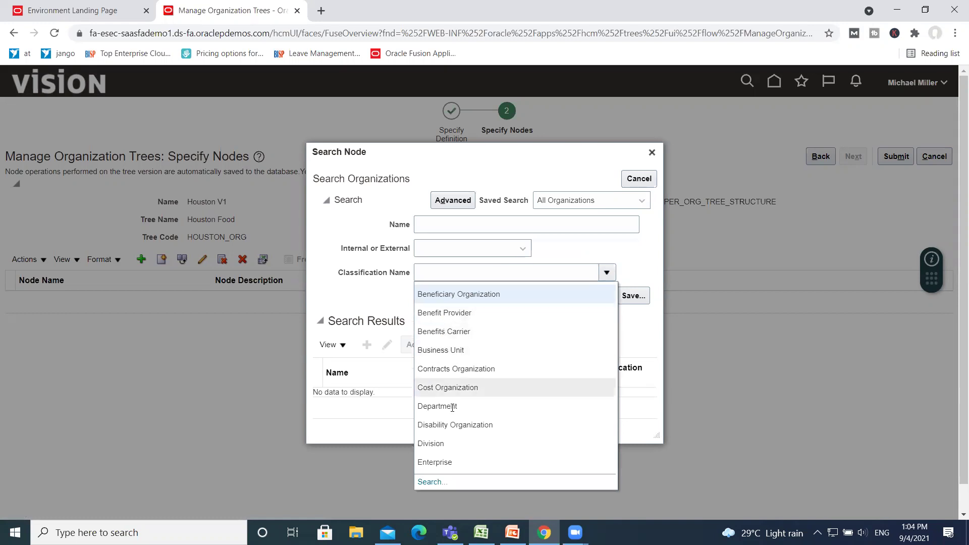
left_click(444, 462)
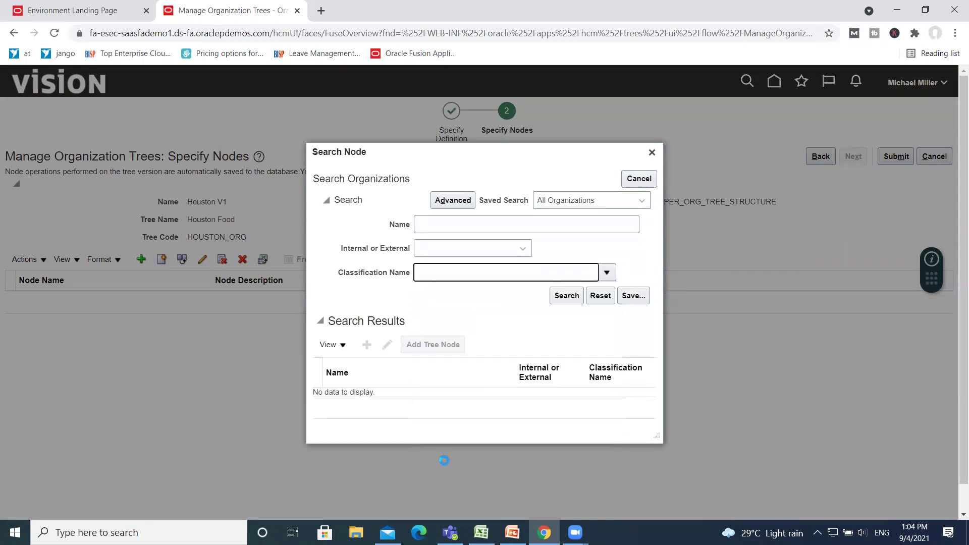
left_click(566, 296)
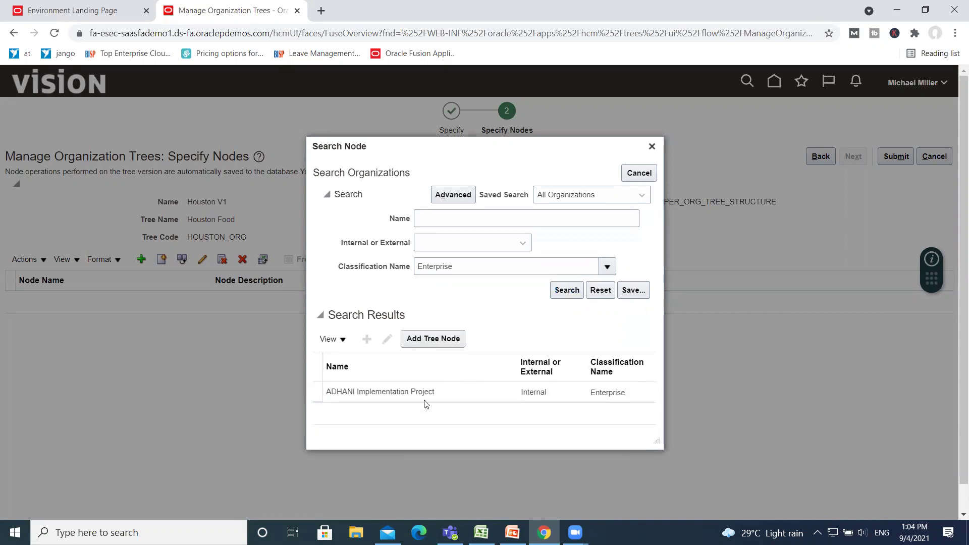
left_click(351, 391)
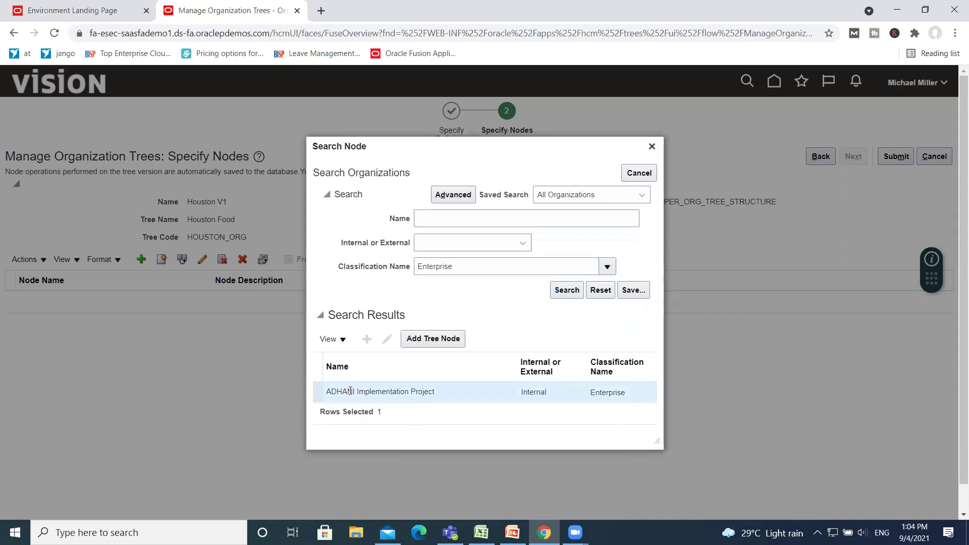
left_click(454, 340)
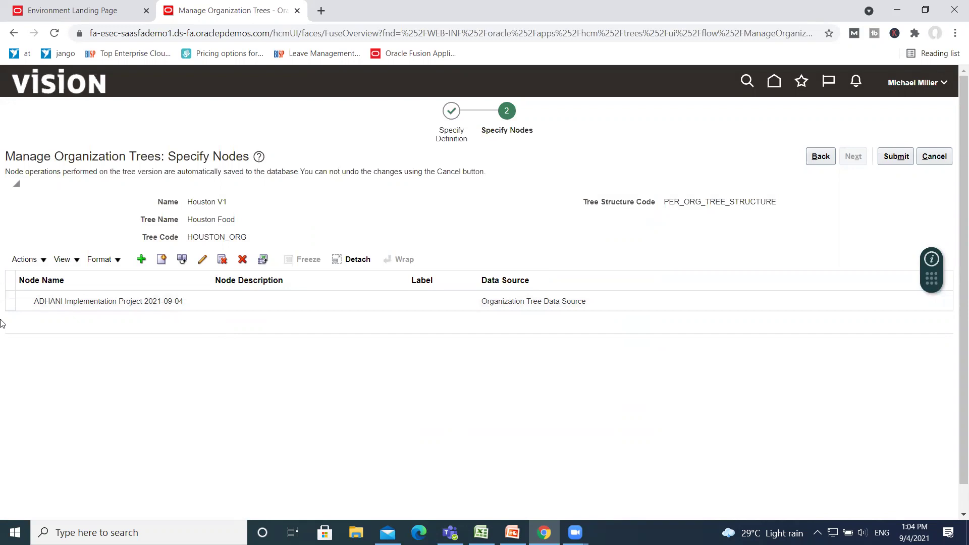
Add the Division-classified organization DHL USER 2 US DIVISION as a specific-value child node of ADHANI Implementation Project.
left_click(16, 301)
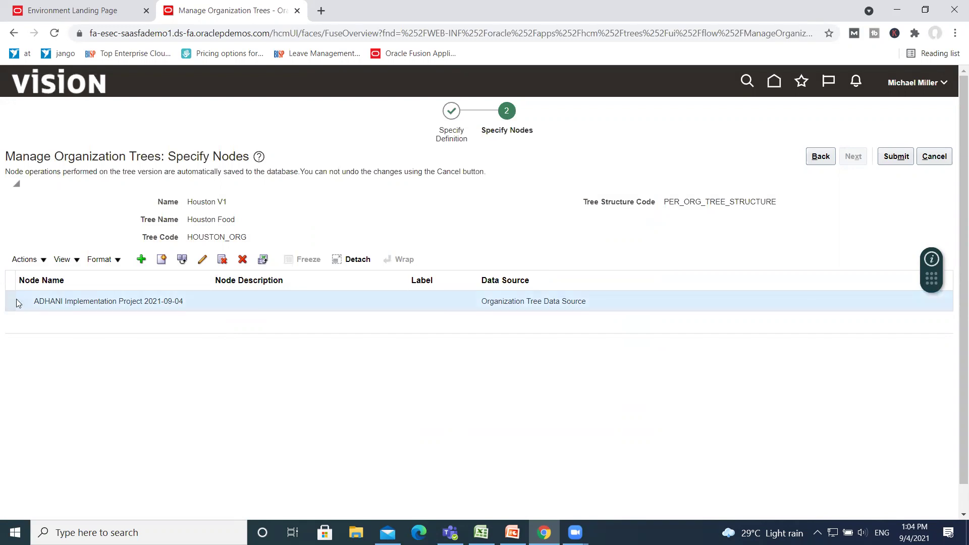
left_click(141, 259)
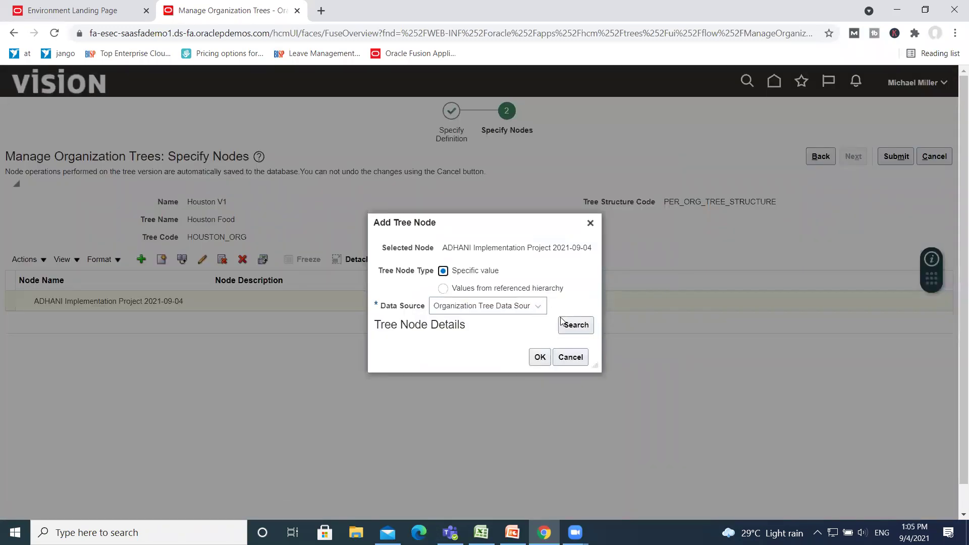
left_click(538, 306)
left_click(539, 308)
left_click(575, 325)
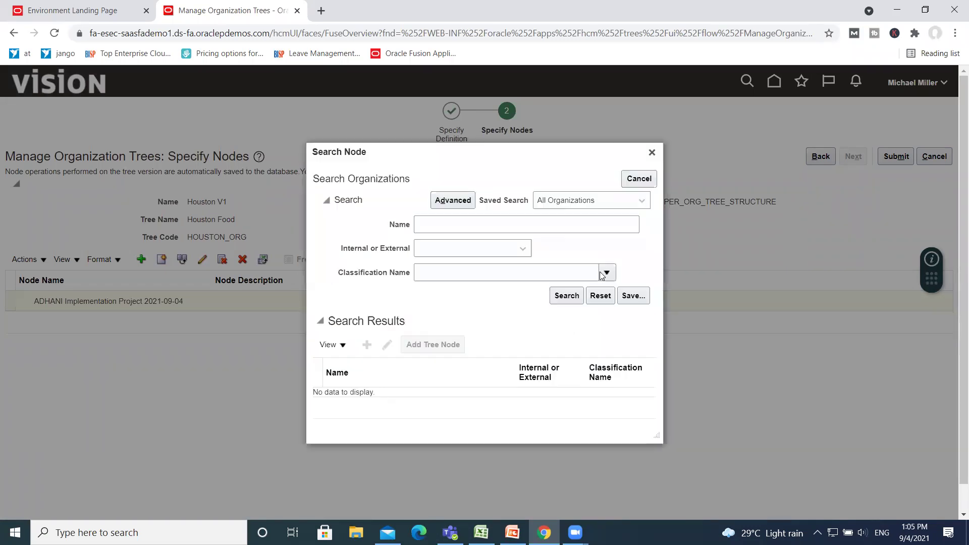
left_click(607, 272)
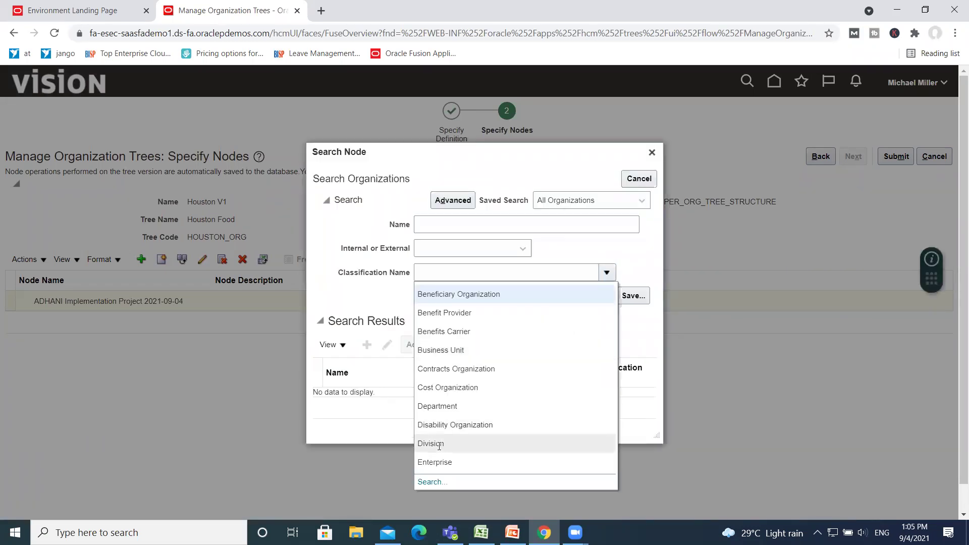
left_click(472, 443)
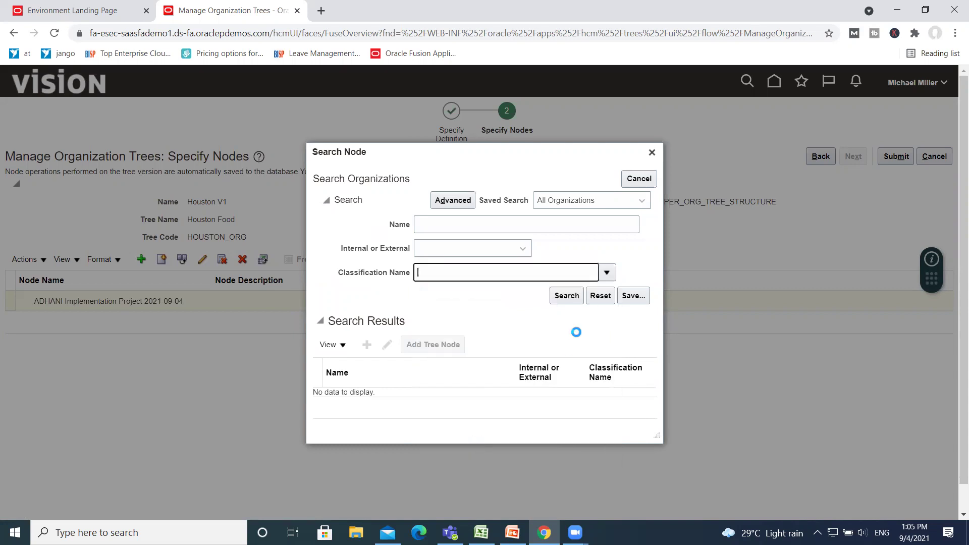
left_click(567, 296)
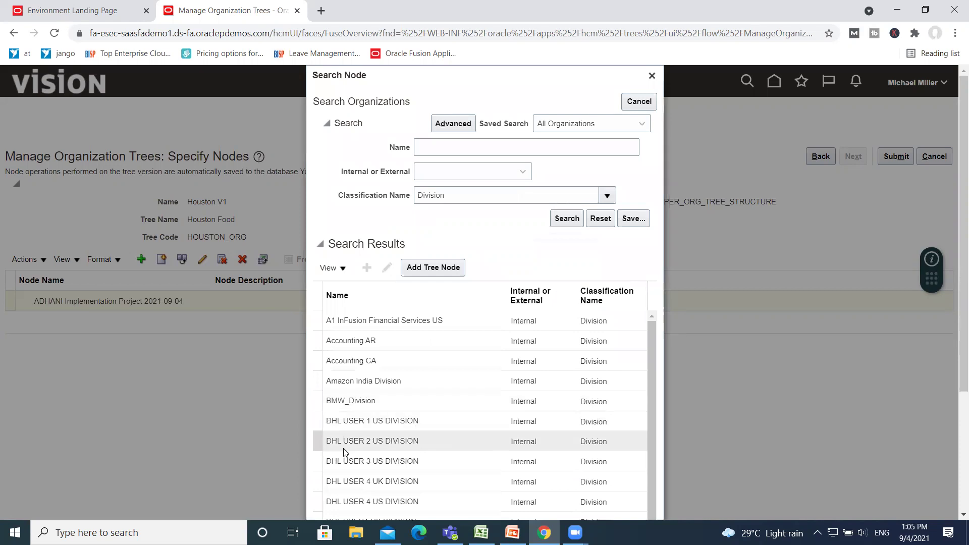
left_click(315, 442)
left_click(450, 270)
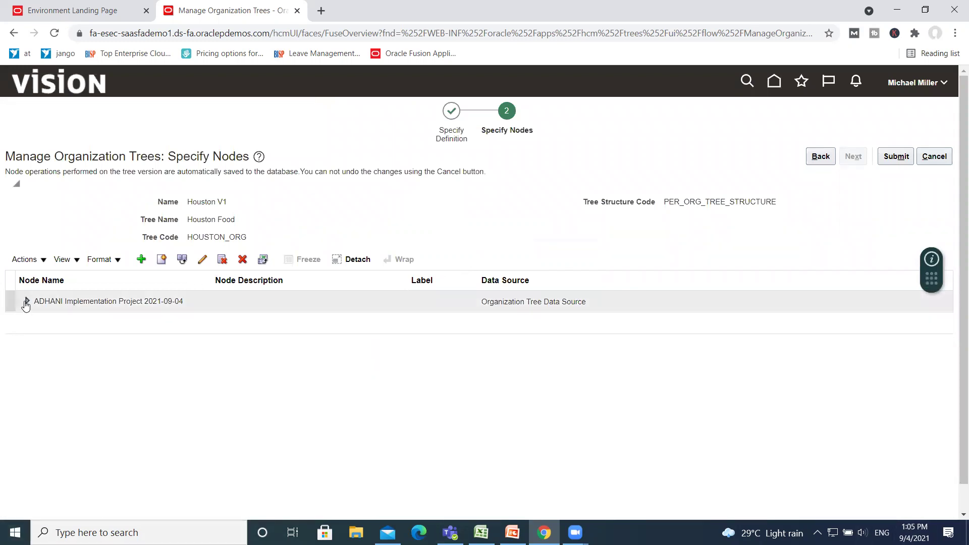
Start a child node beneath DHL USER 2 US DIVISION and search for organizations classified as Legal Employer.
left_click(27, 302)
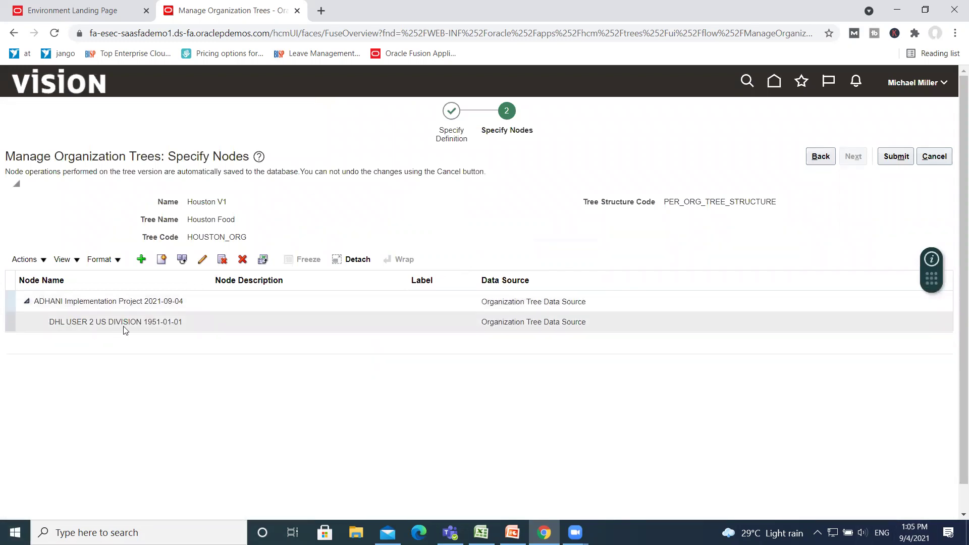
left_click(44, 323)
left_click(141, 260)
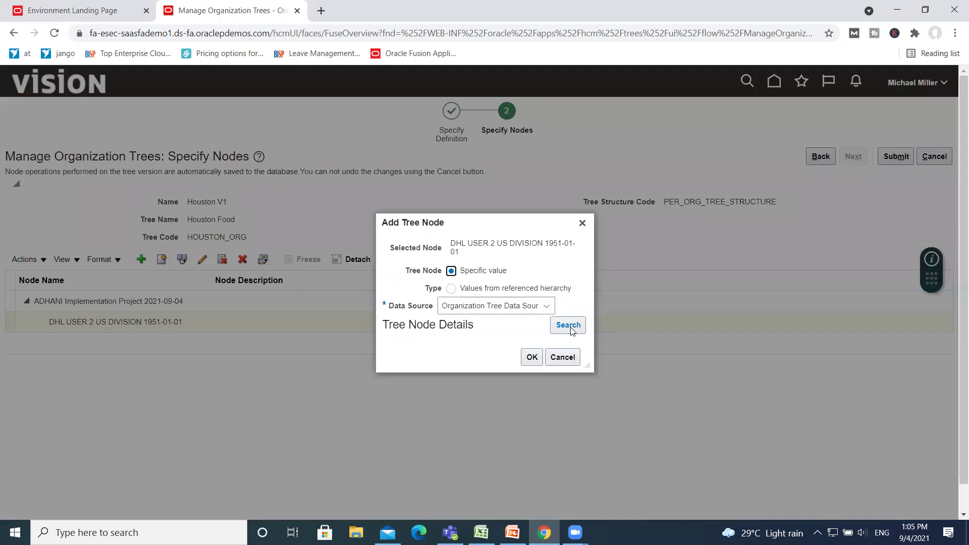
left_click(570, 328)
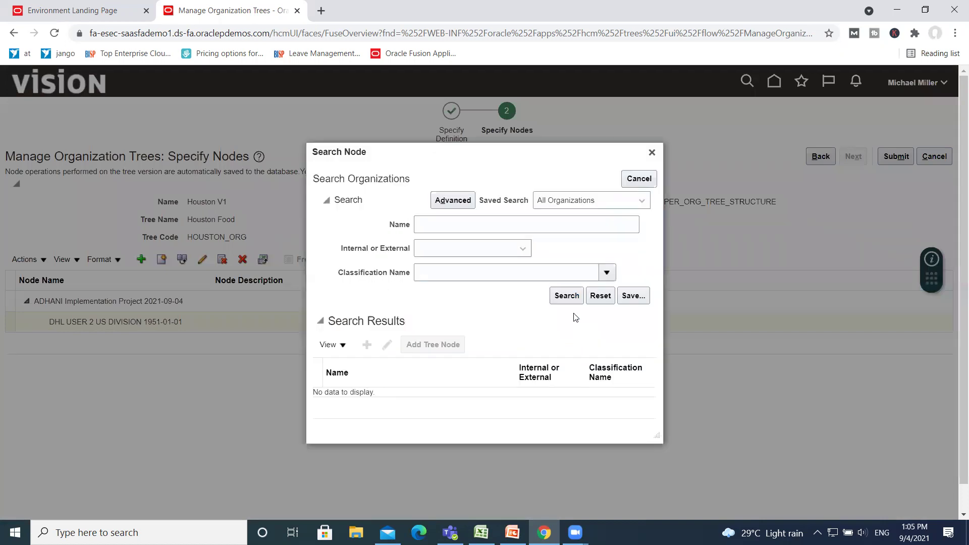
left_click(608, 276)
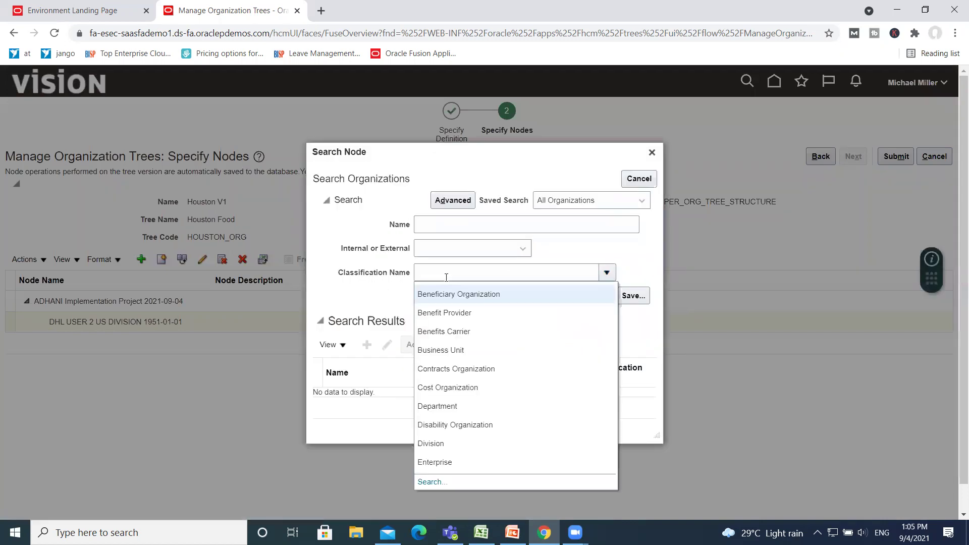
left_click(448, 273)
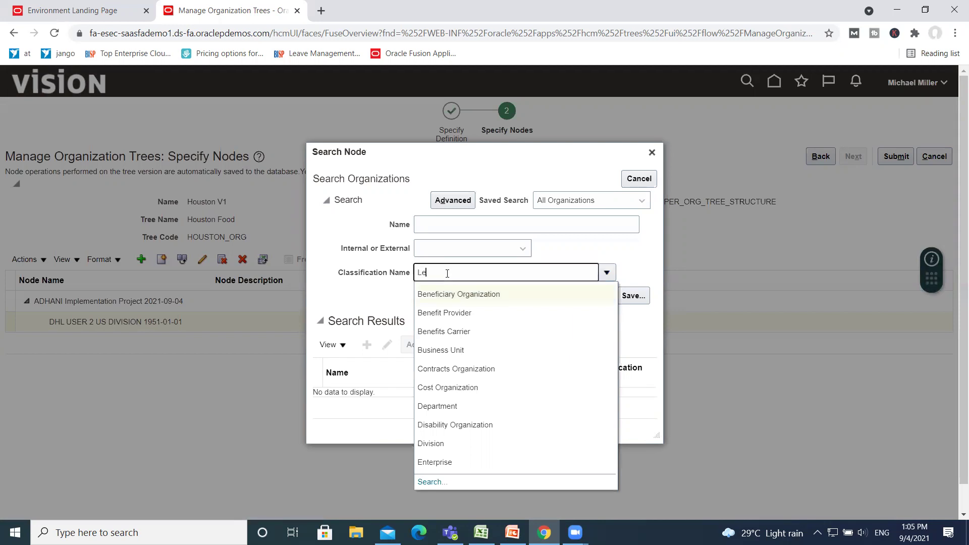
type("Legal")
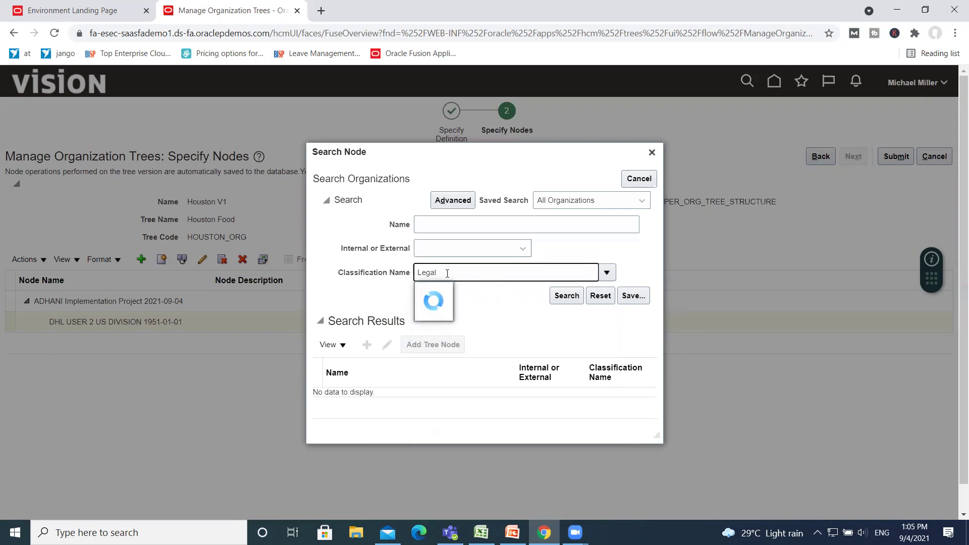
left_click(456, 294)
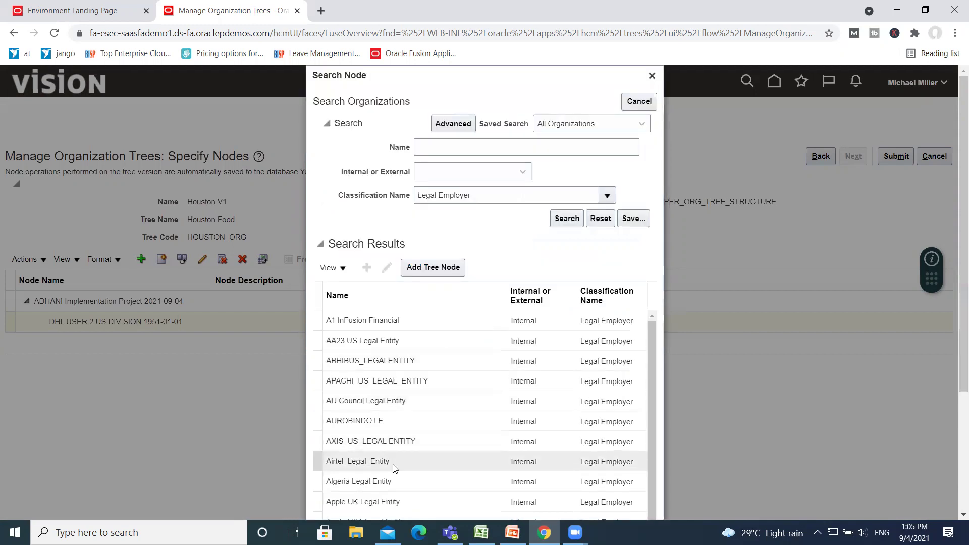
Add India Legal Entity 01 from the Legal Employer search results as the child node of DHL USER 2 US DIVISION.
scroll(435, 432, "down", 3)
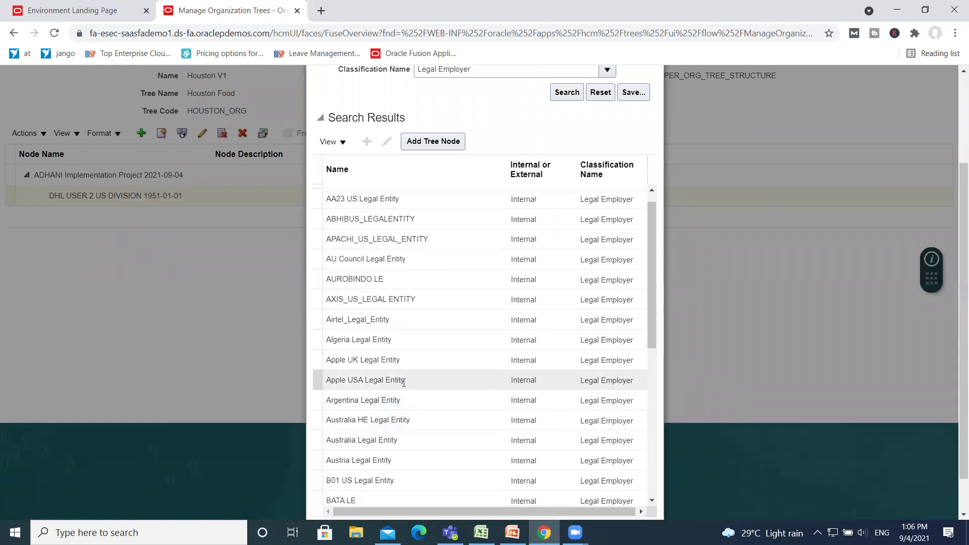
scroll(401, 377, "down", 10)
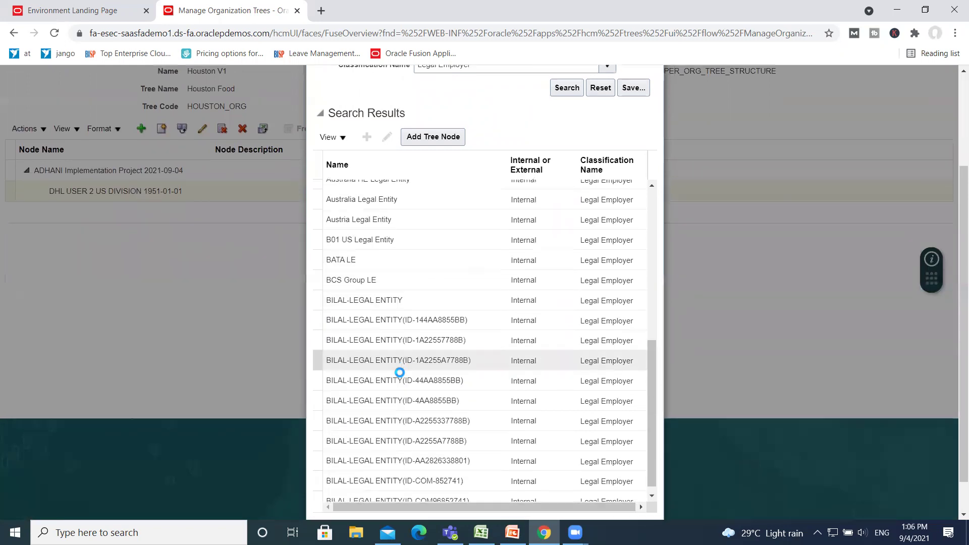
scroll(398, 371, "down", 8)
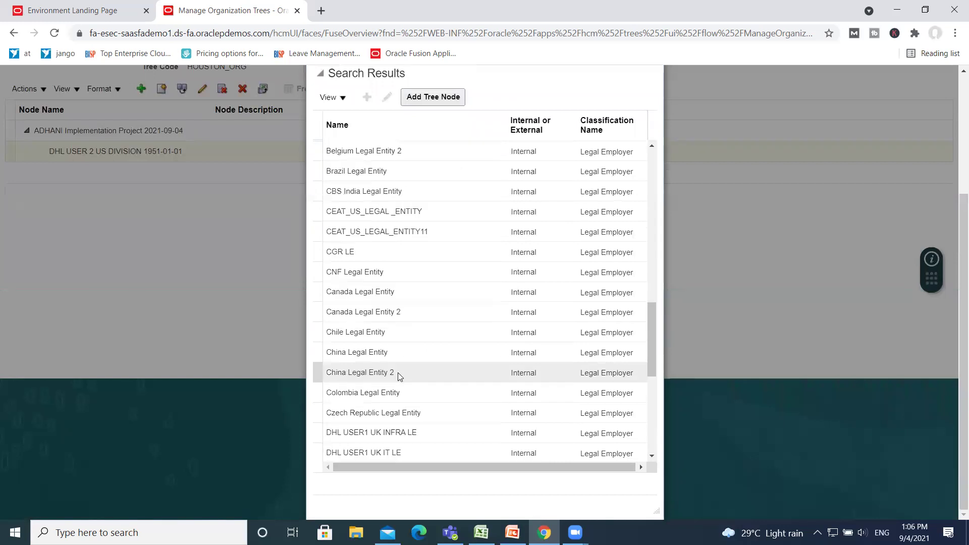
scroll(396, 371, "down", 10)
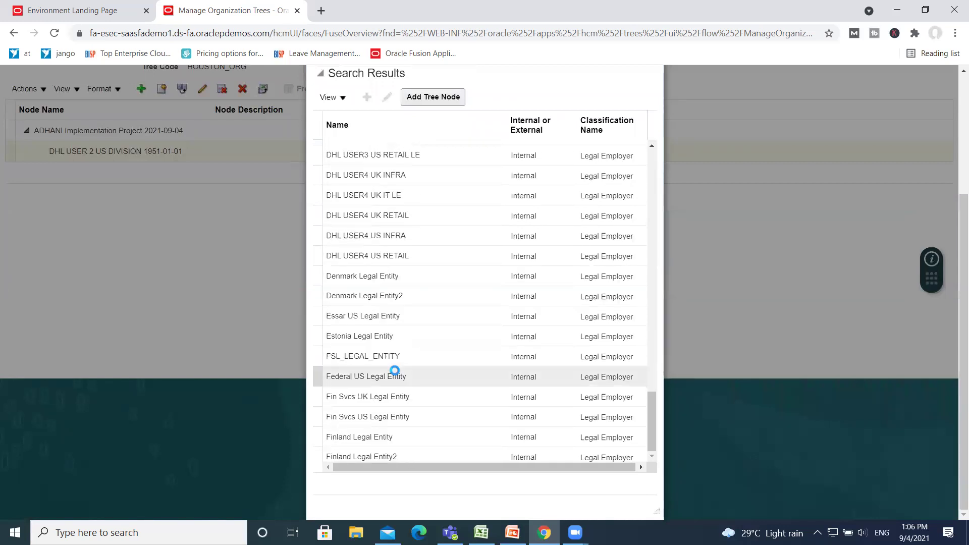
scroll(384, 364, "down", 5)
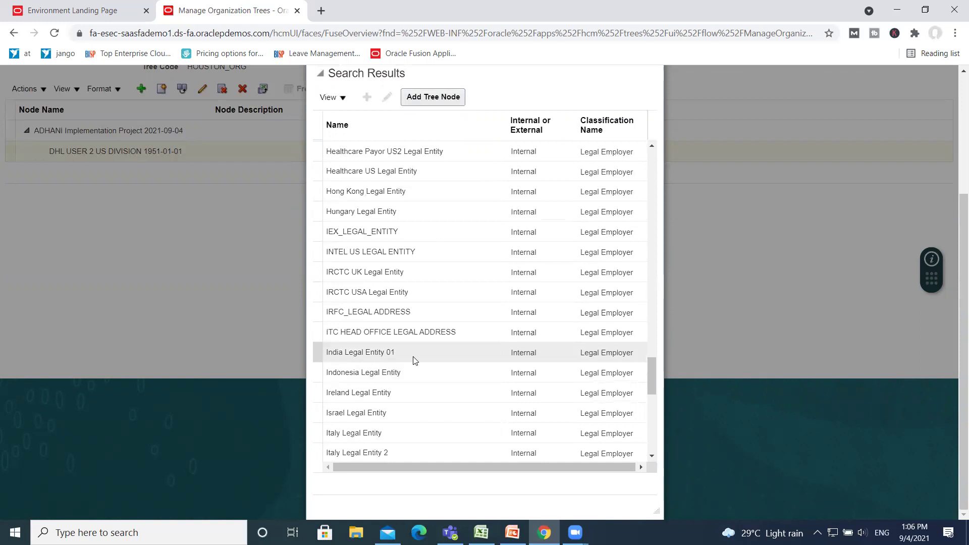
left_click(415, 359)
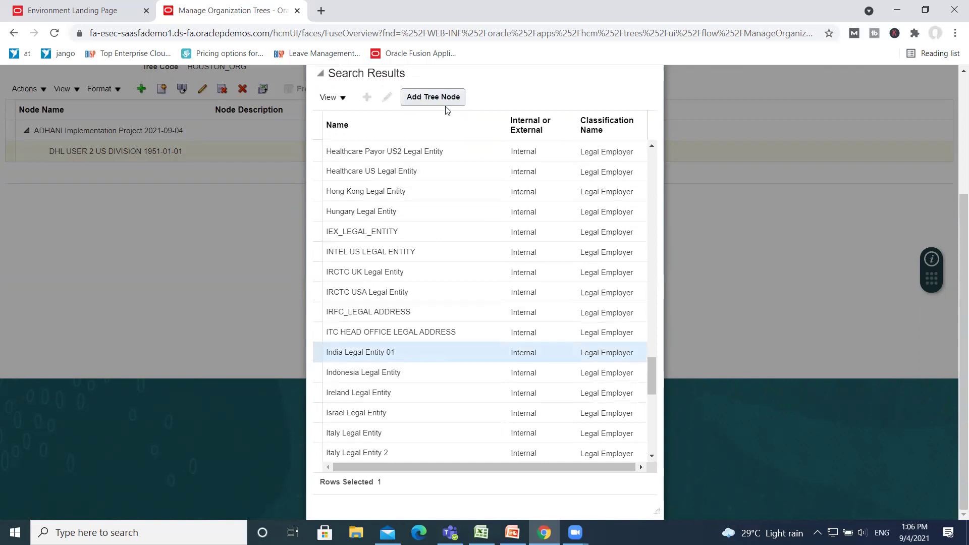
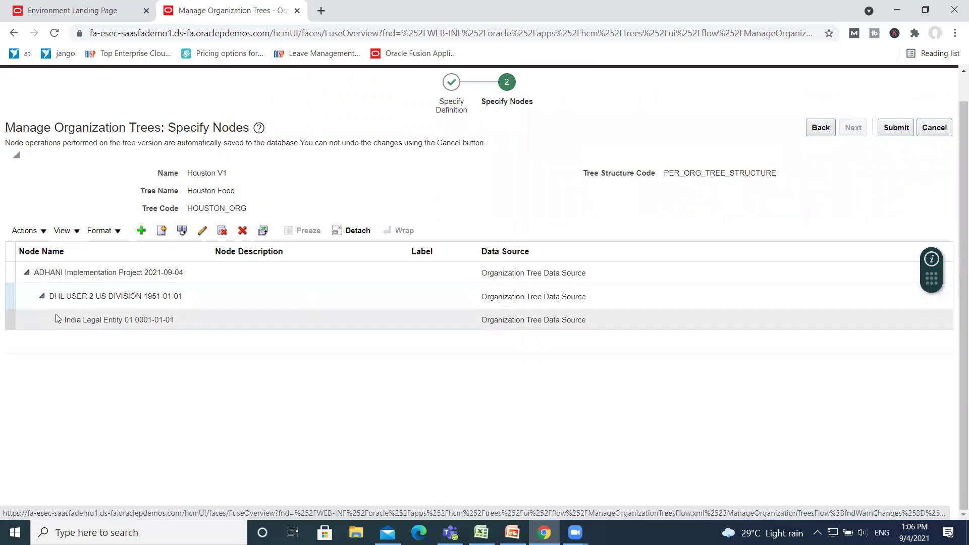
Add the Business Unit-classified organization DHL USER1 UK IT NORTH BU as a child node of India Legal Entity 01.
left_click(56, 321)
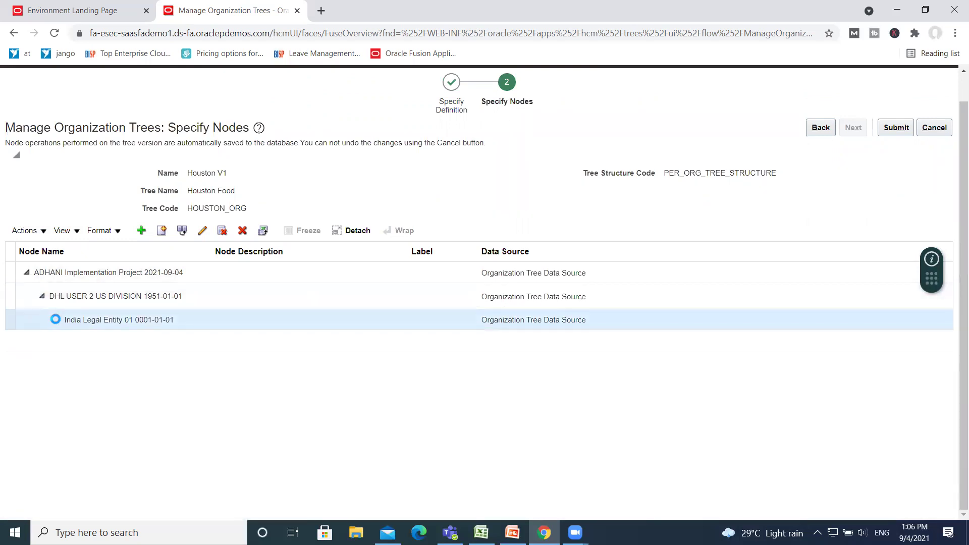
left_click(141, 230)
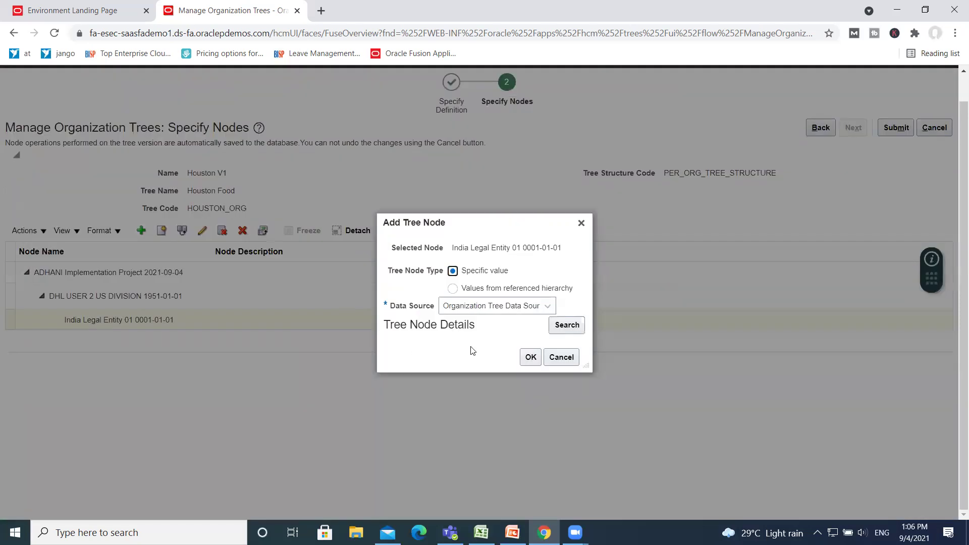
left_click(563, 324)
left_click(510, 274)
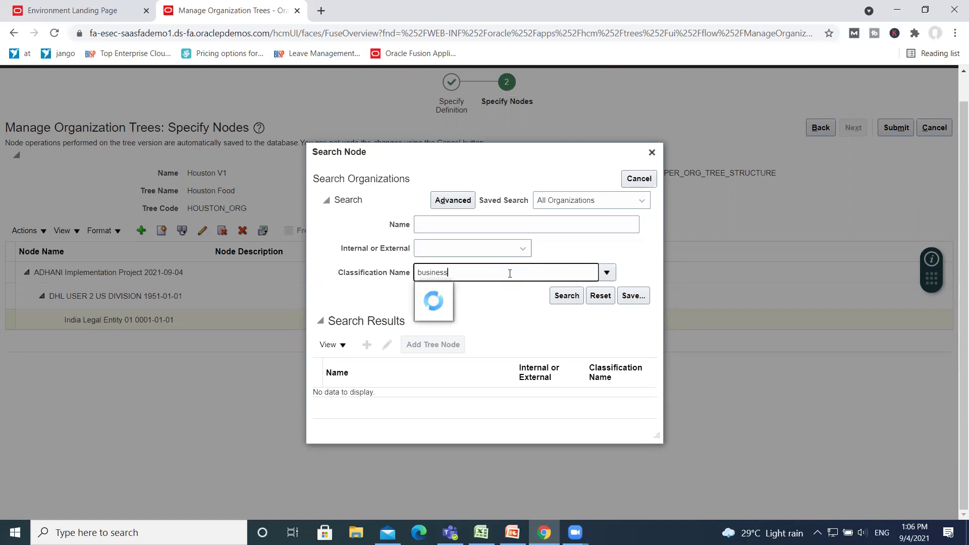
left_click(468, 293)
left_click(560, 297)
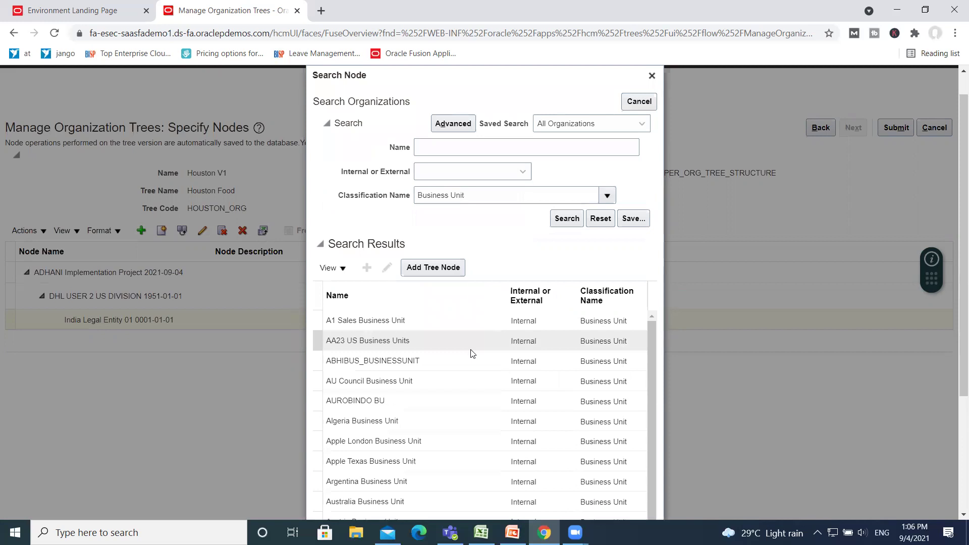
scroll(449, 386, "down", 8)
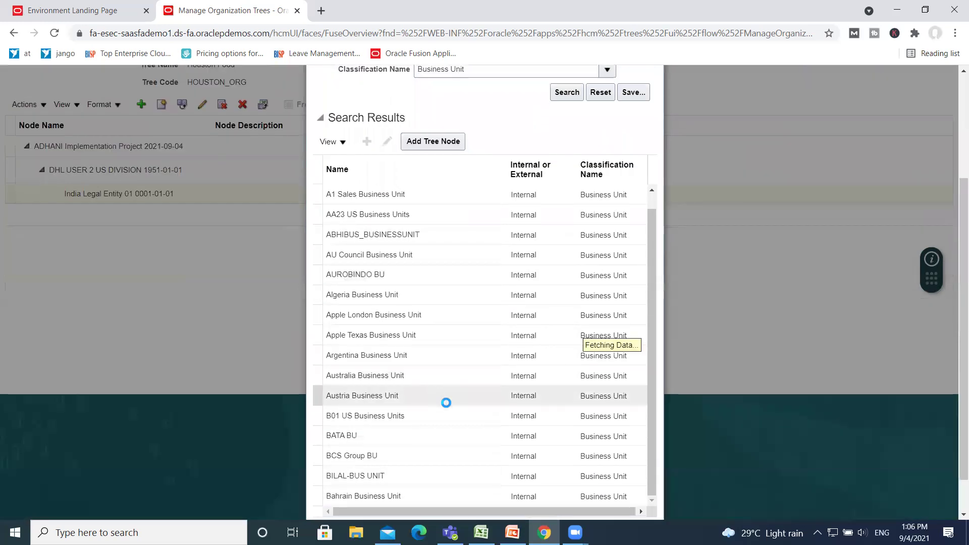
scroll(447, 403, "down", 4)
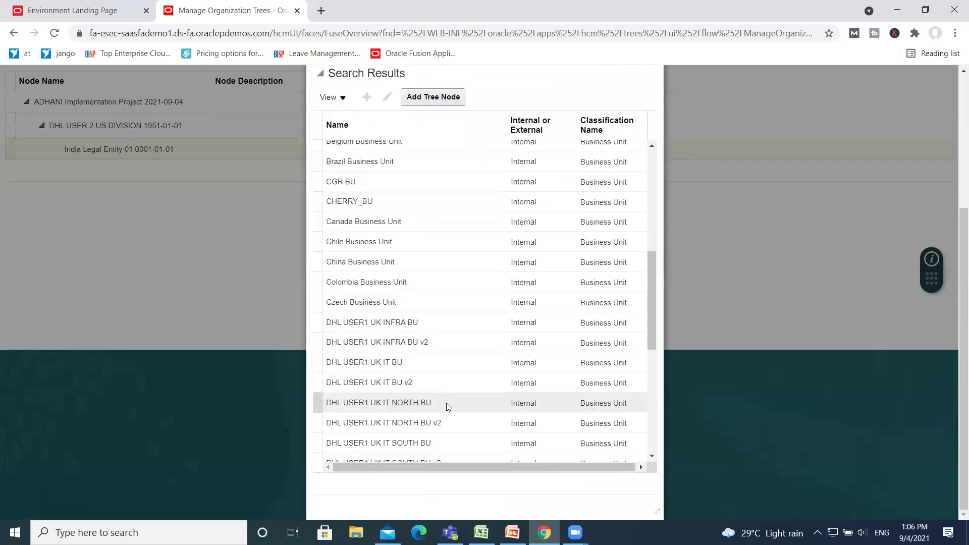
left_click(325, 408)
scroll(434, 252, "up", 3)
left_click(450, 99)
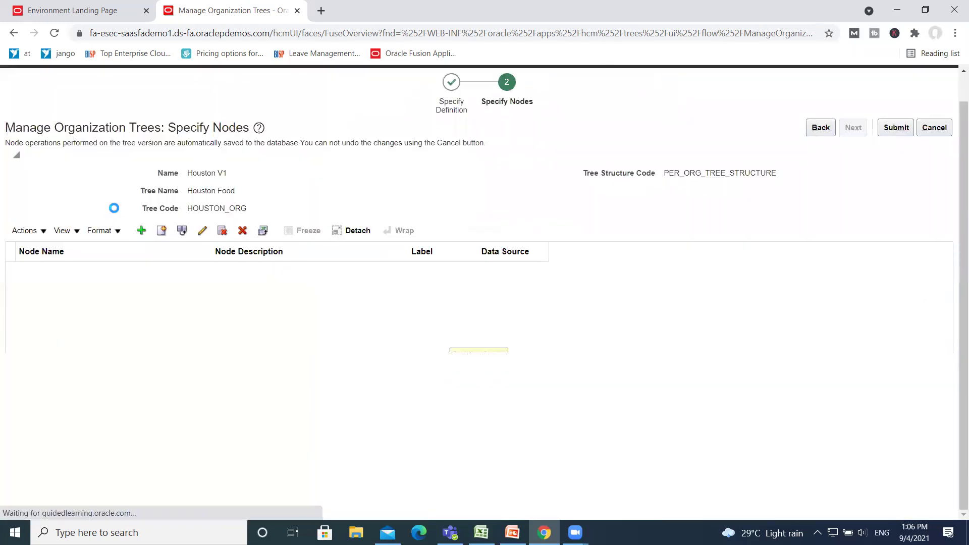
Start a child node beneath DHL USER1 UK IT NORTH BU and search for organizations classified as Department.
left_click(57, 315)
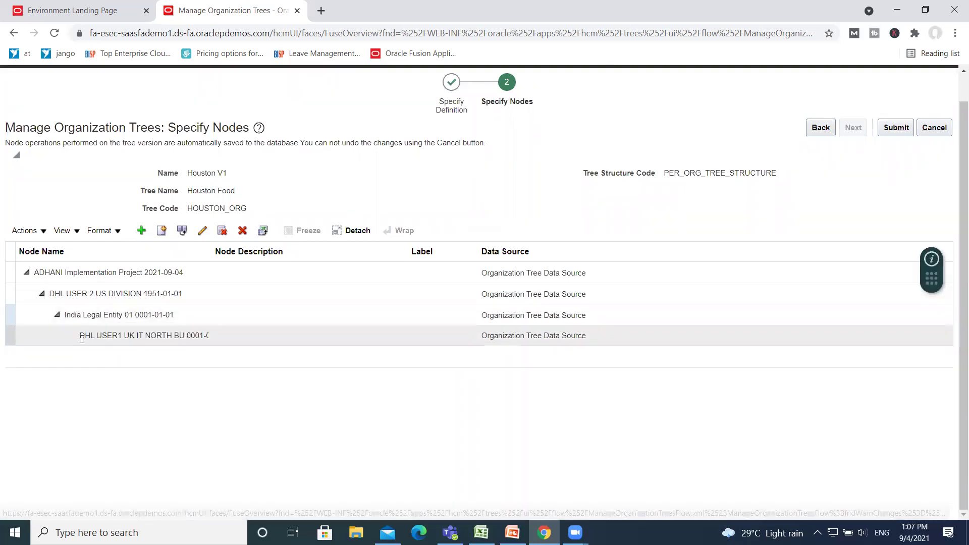
left_click(72, 336)
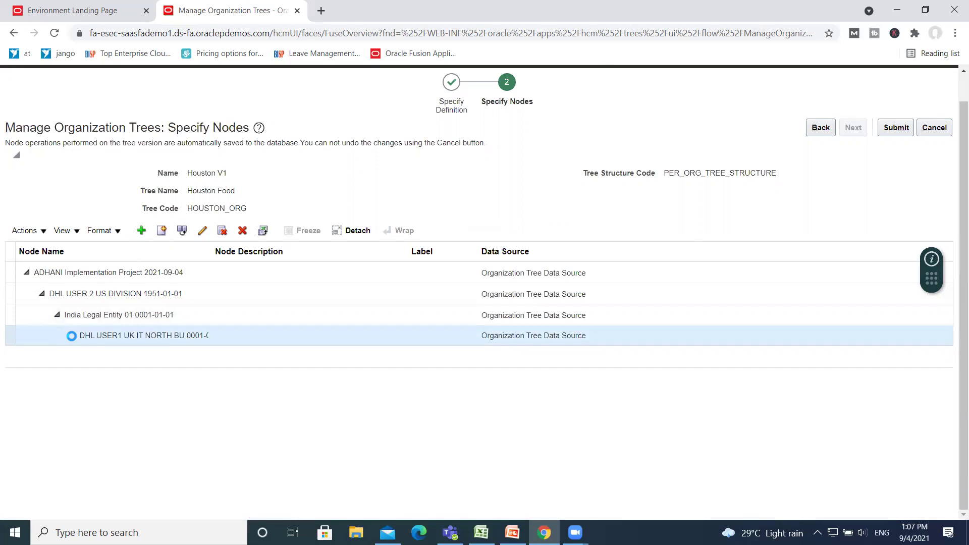
left_click(141, 230)
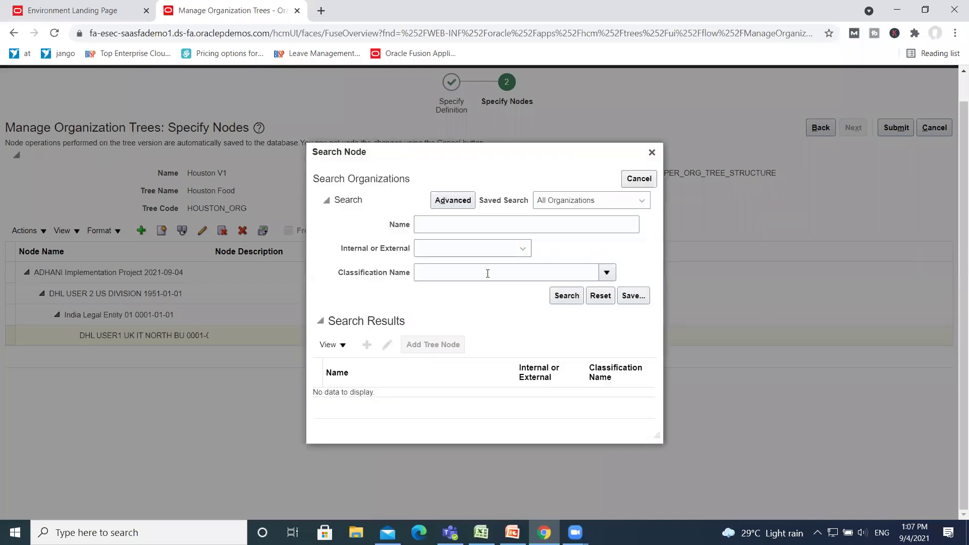
left_click(569, 275)
type("De")
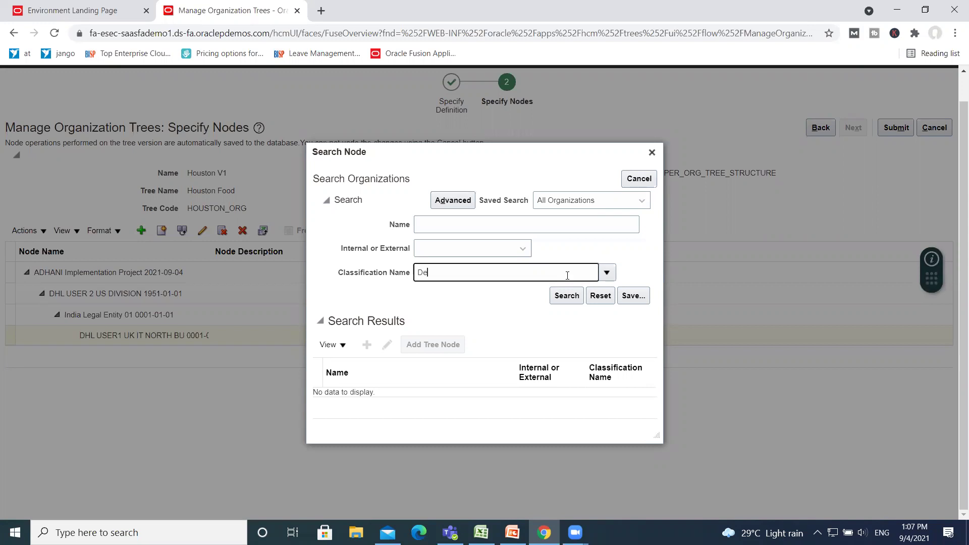
type("part")
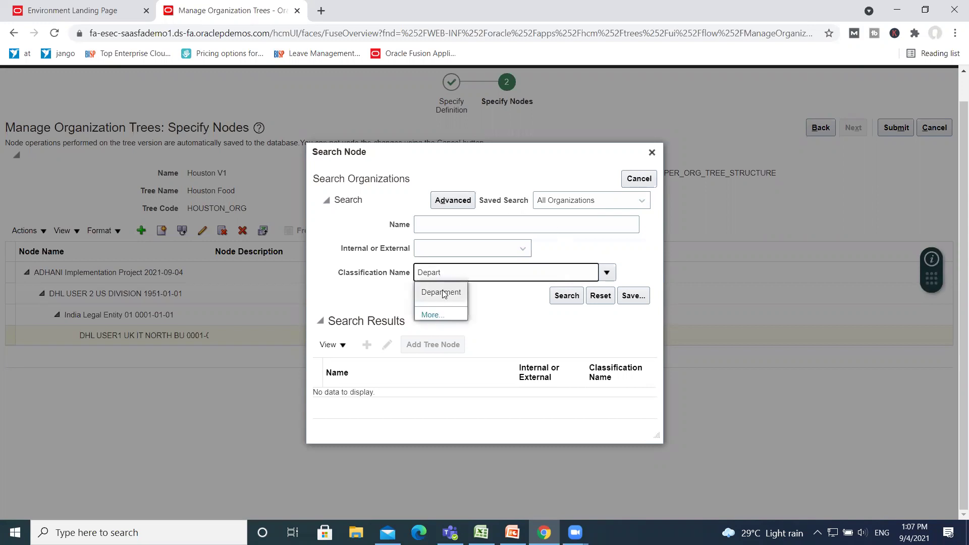
left_click(441, 293)
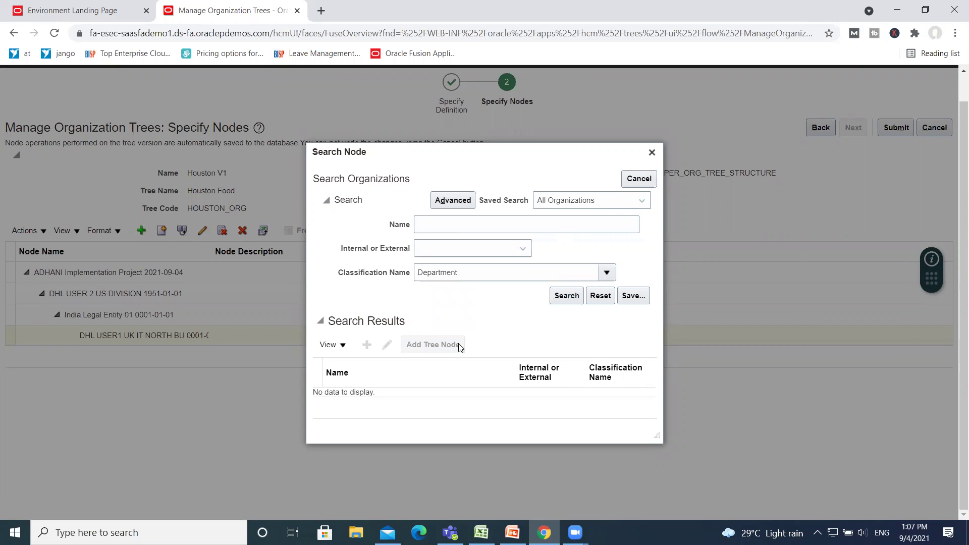
key("Return")
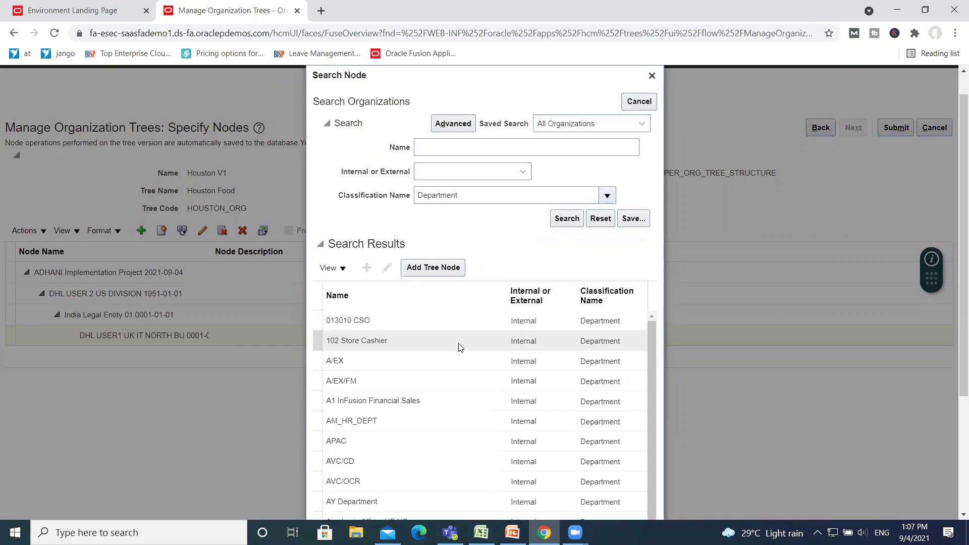
Add the Accounting KW department from the search results as the child node of DHL USER1 UK IT NORTH BU.
scroll(427, 369, "down", 4)
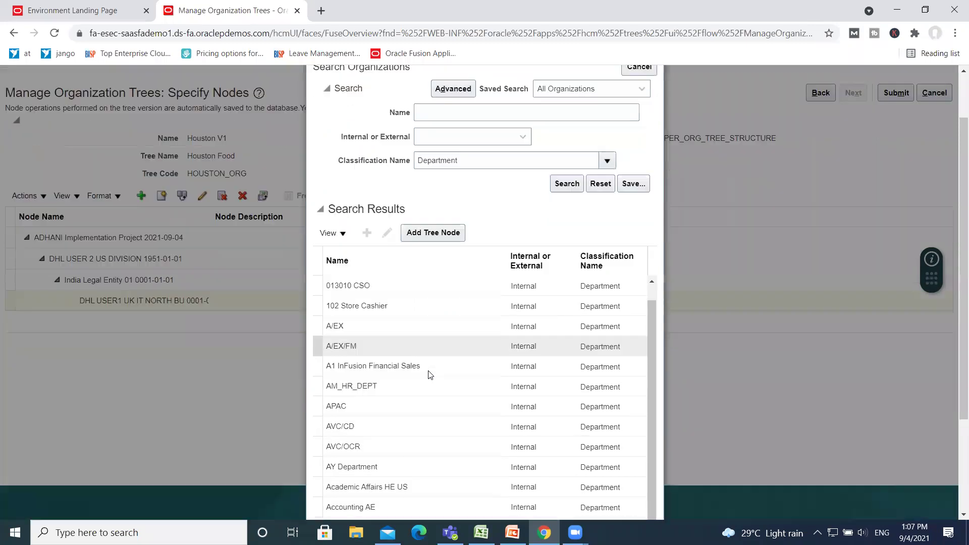
scroll(386, 386, "down", 5)
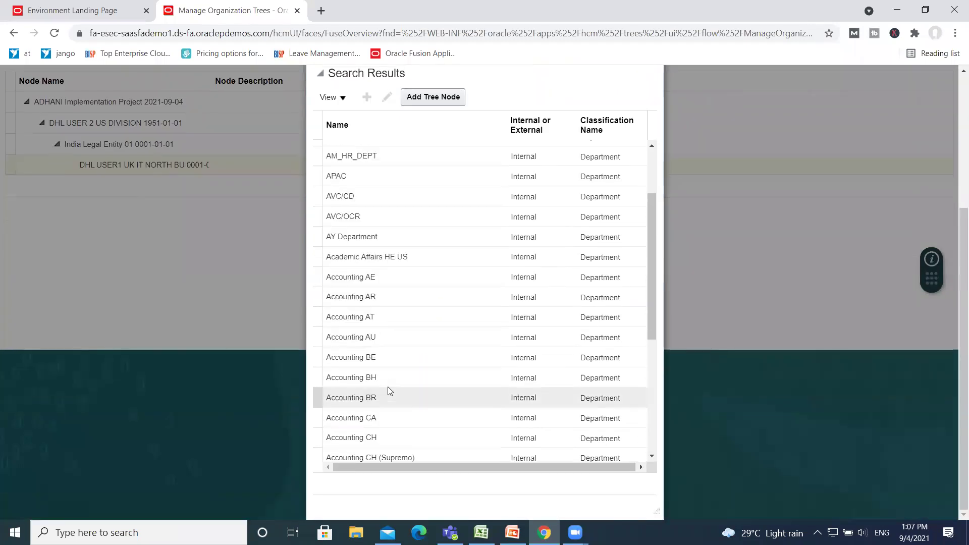
scroll(387, 386, "down", 5)
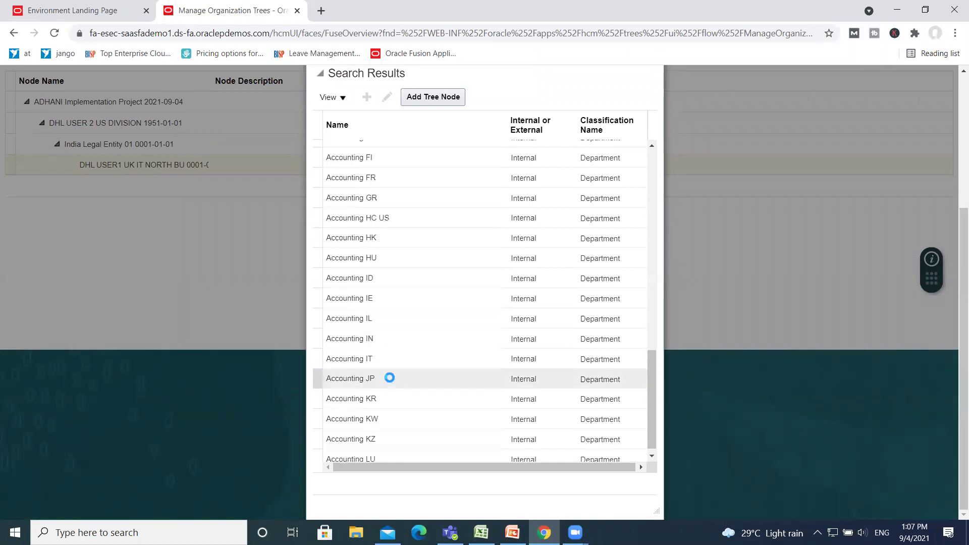
scroll(384, 378, "down", 2)
left_click(350, 342)
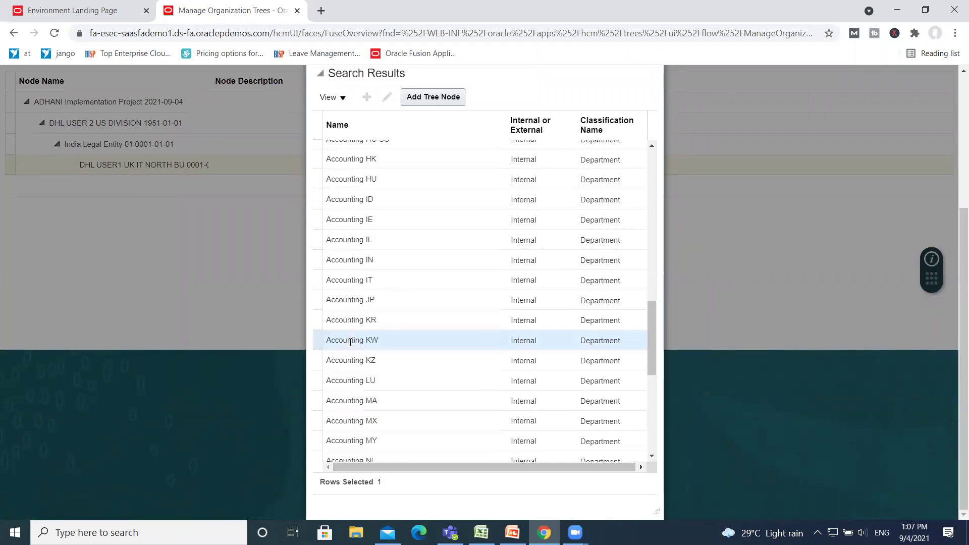
left_click(446, 96)
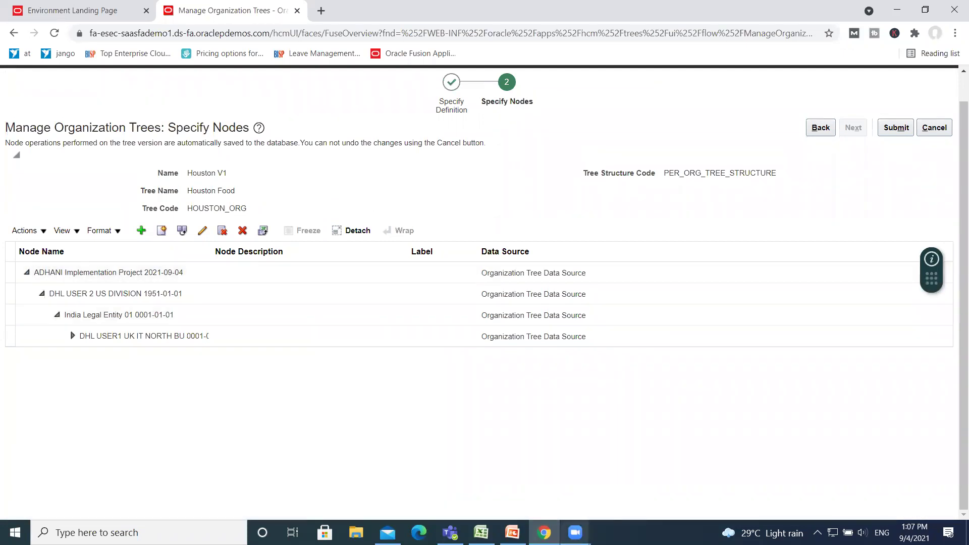
Check the Nodes SetUp slide in PowerPoint, return to the organization tree in Chrome, and collapse and re-expand its root node.
left_click(512, 532)
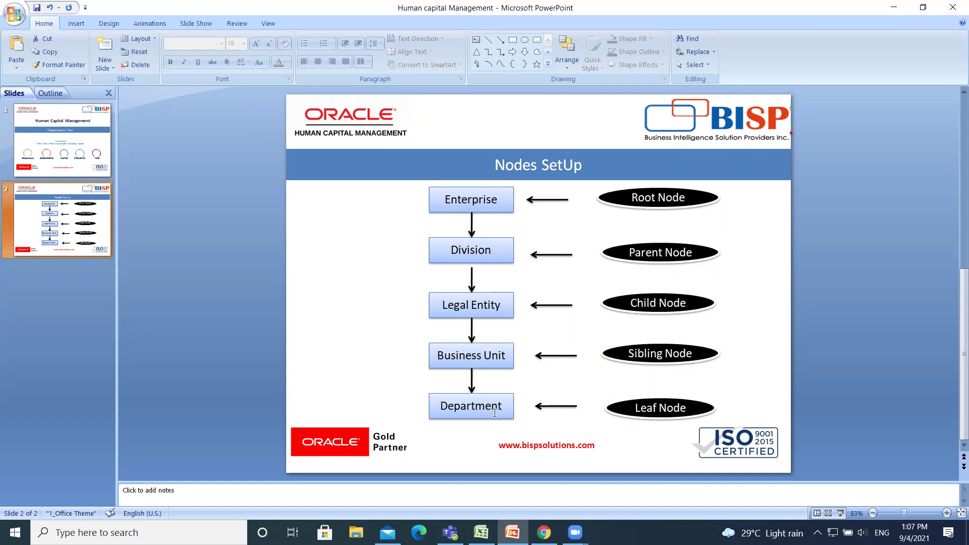
mouse_move(544, 529)
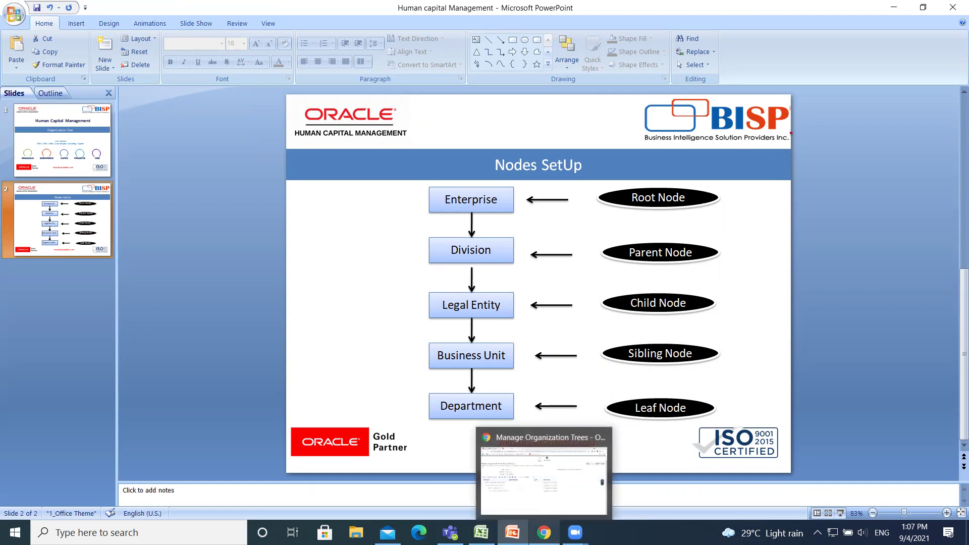
left_click(554, 482)
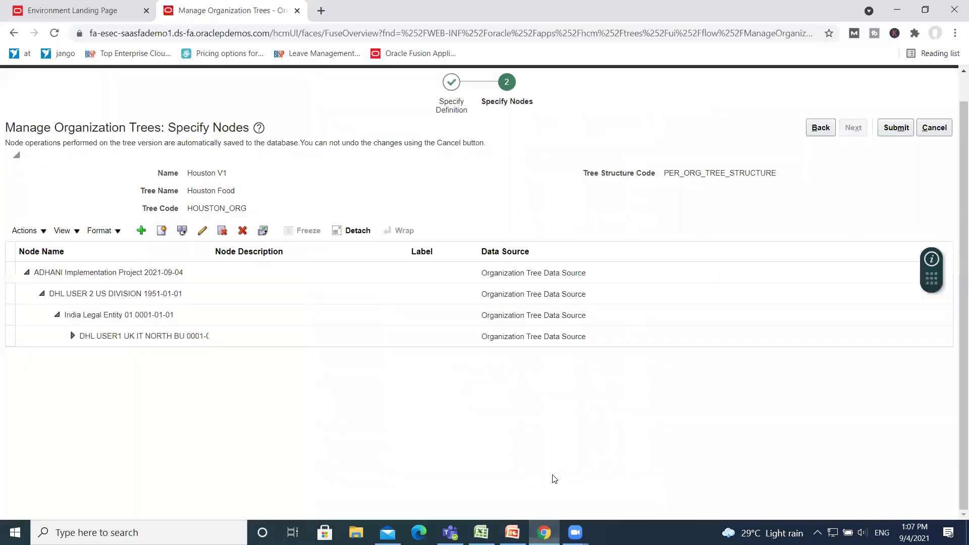
left_click(27, 273)
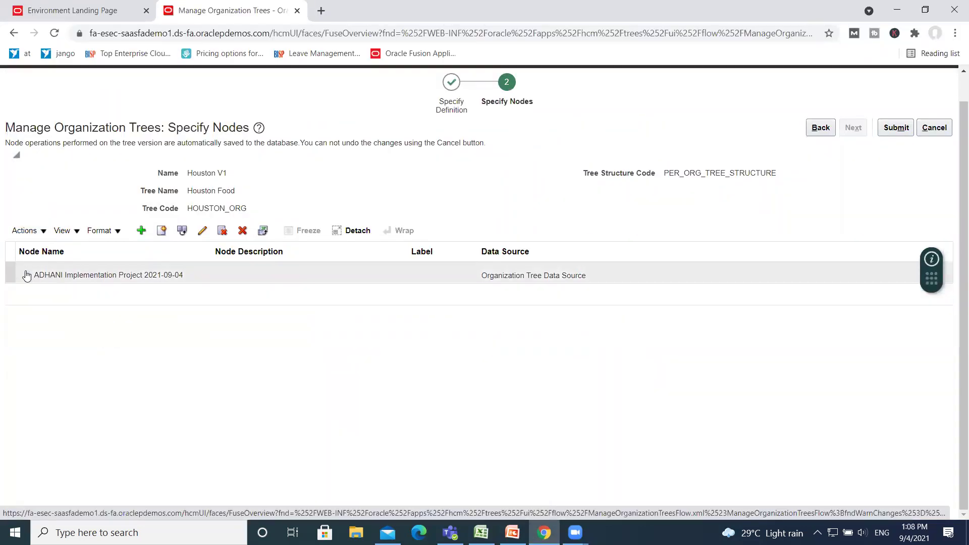
left_click(27, 274)
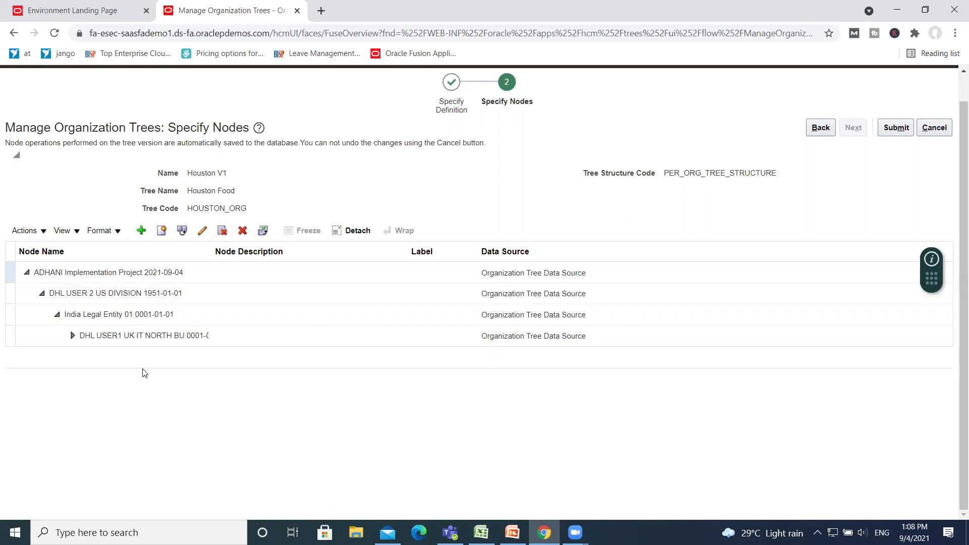
Submit the Houston V1 tree version with its nodes and acknowledge the confirmation.
scroll(354, 303, "up", 1)
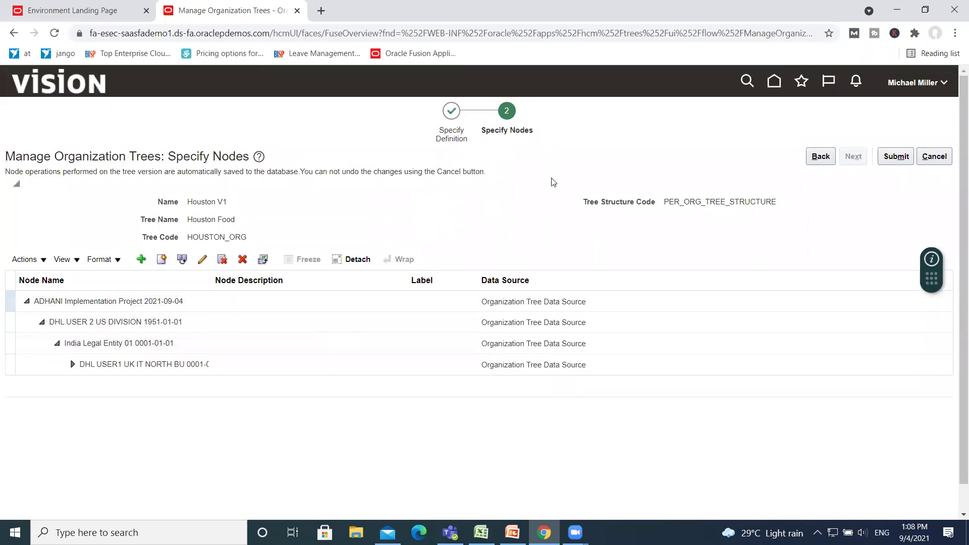
left_click(892, 160)
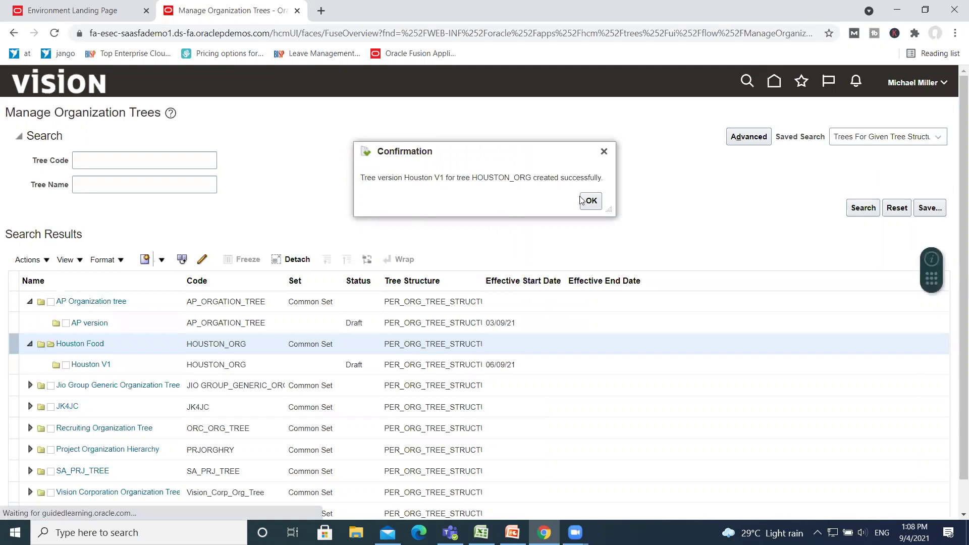
left_click(592, 203)
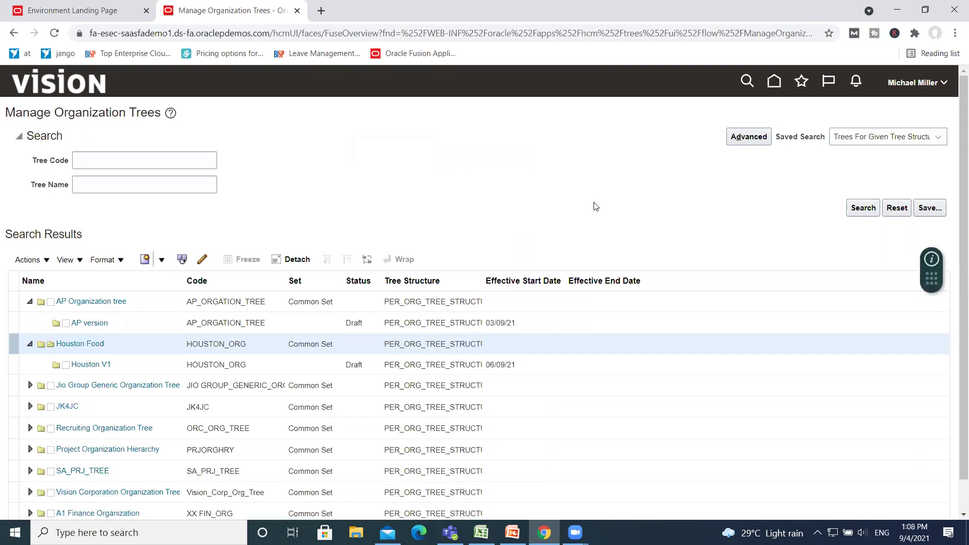
Select the Houston V1 version under the Houston Food tree in the search results.
left_click(29, 345)
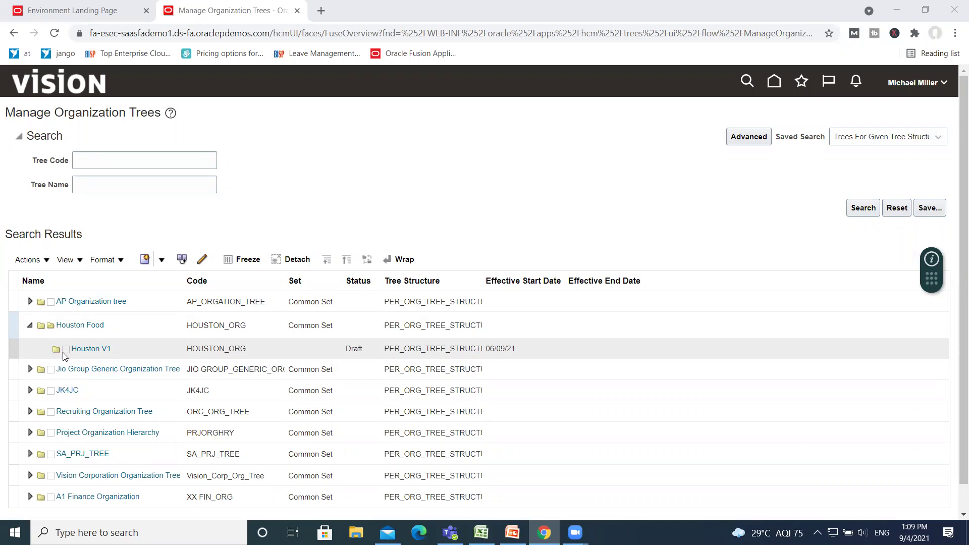
left_click(53, 349)
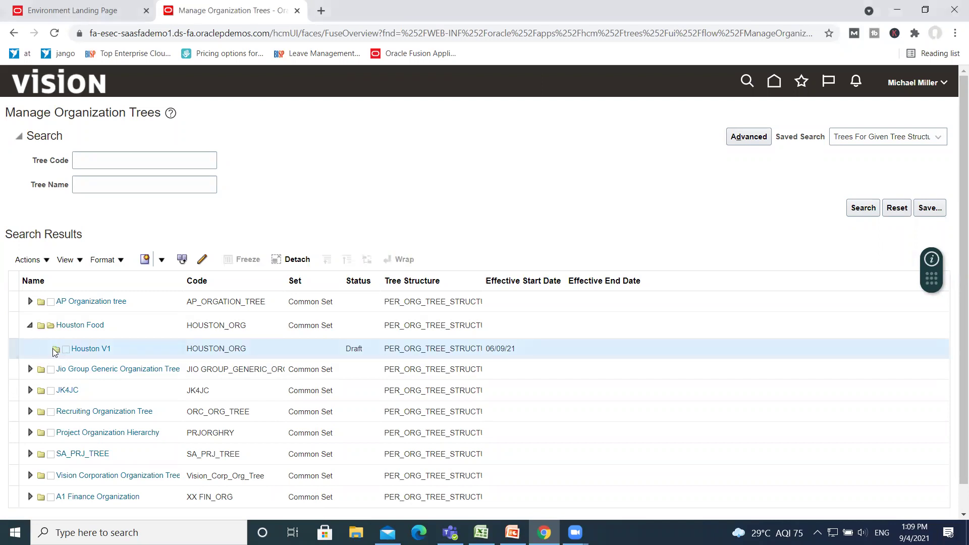